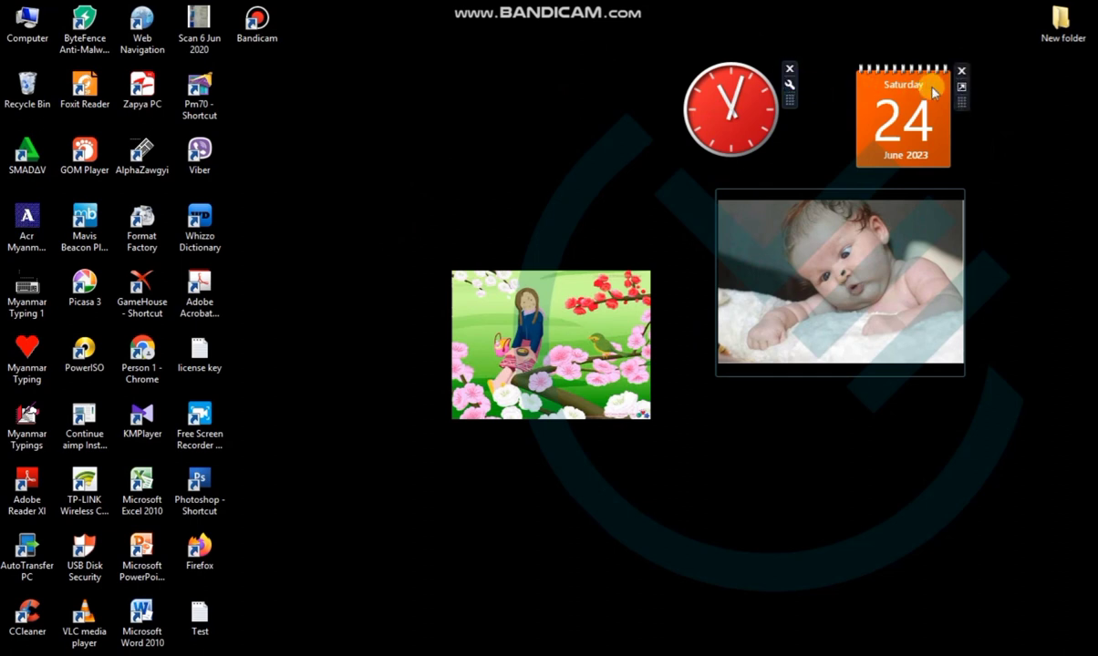
Try the alternate sizes of the calendar and slide show gadgets, returning each to its original size
click(960, 86)
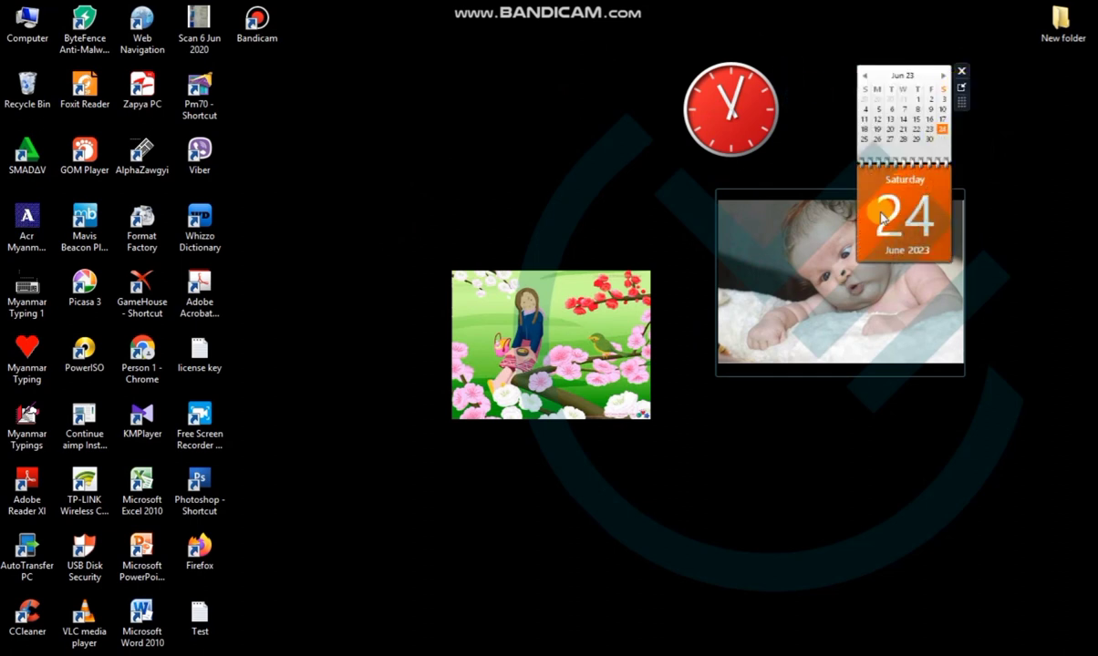
click(961, 89)
mouse_move(933, 221)
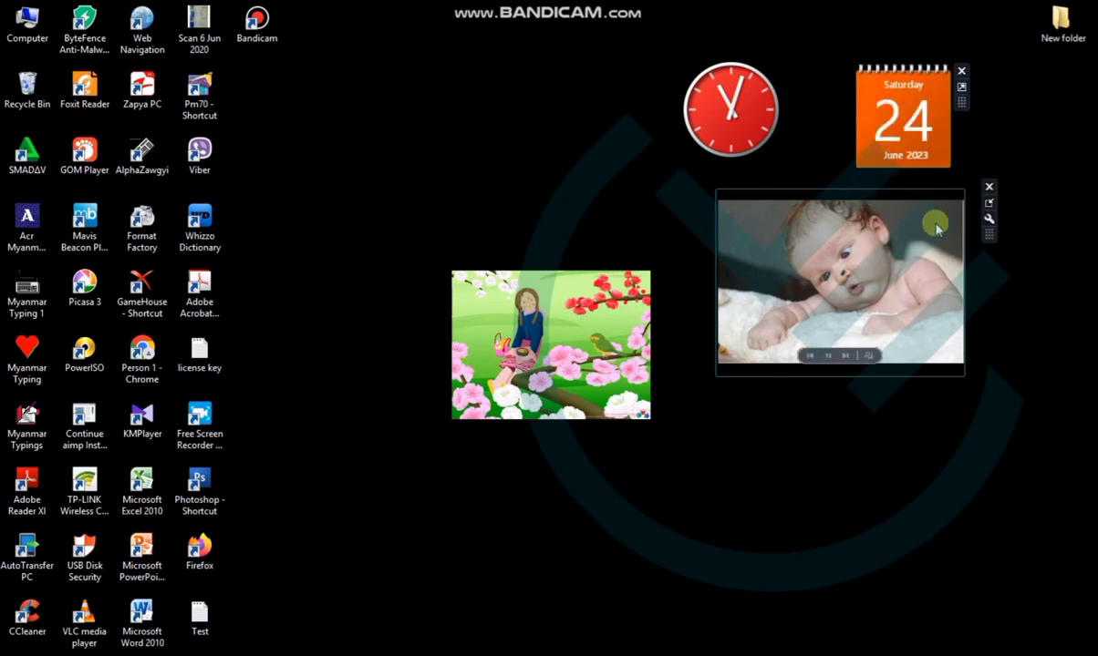
click(990, 203)
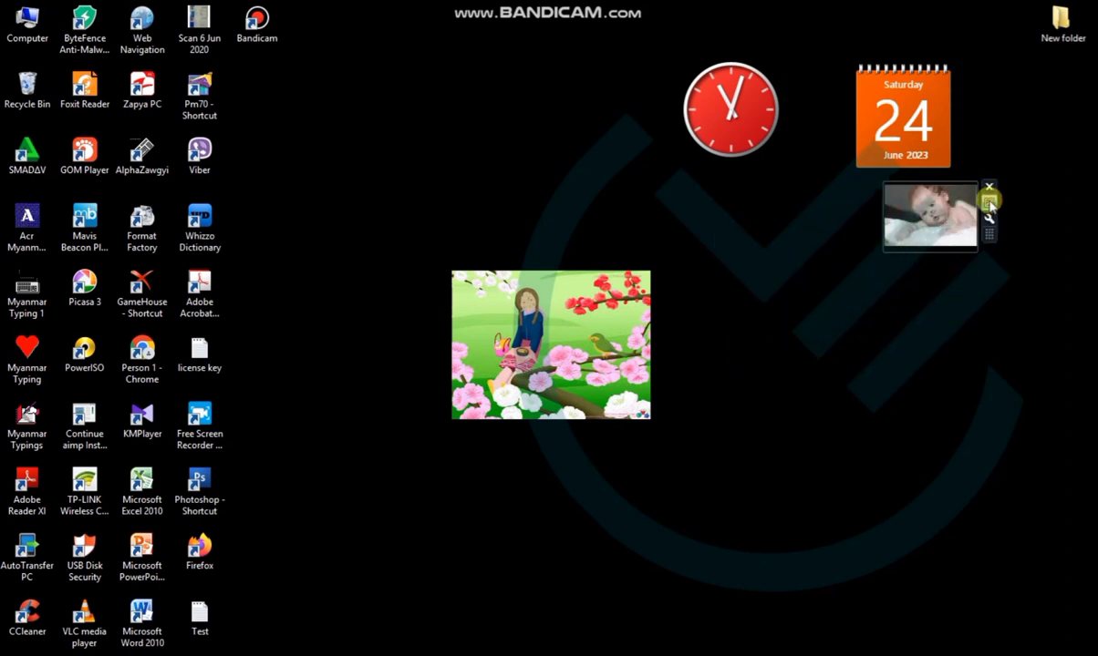
click(989, 202)
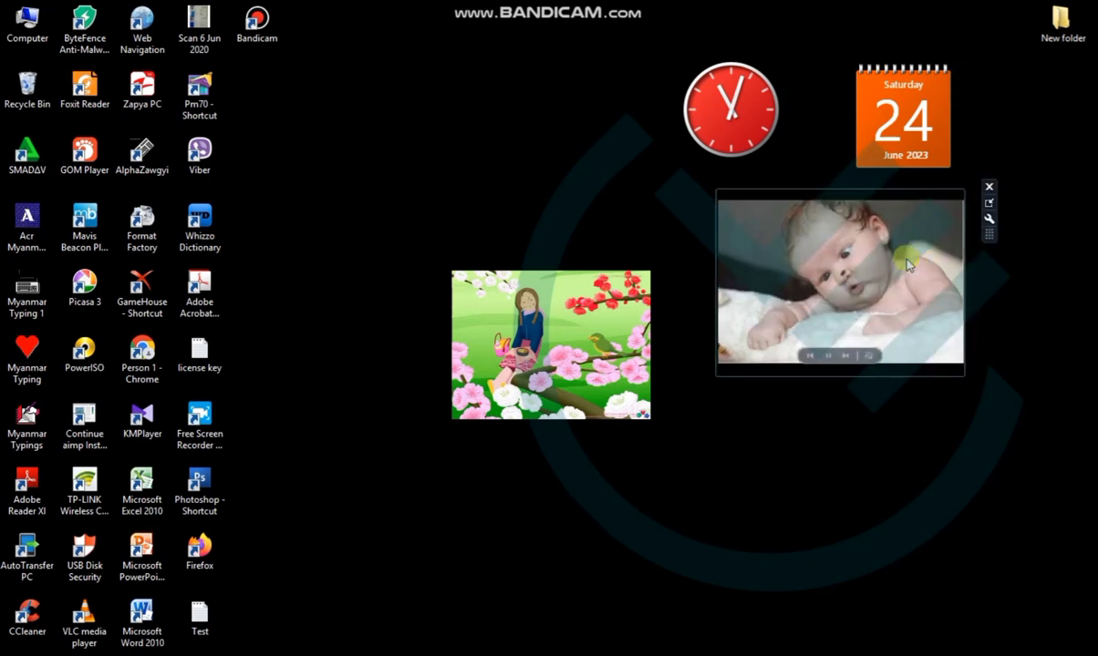
Remove the slide show, calendar and clock gadgets from the desktop
click(989, 187)
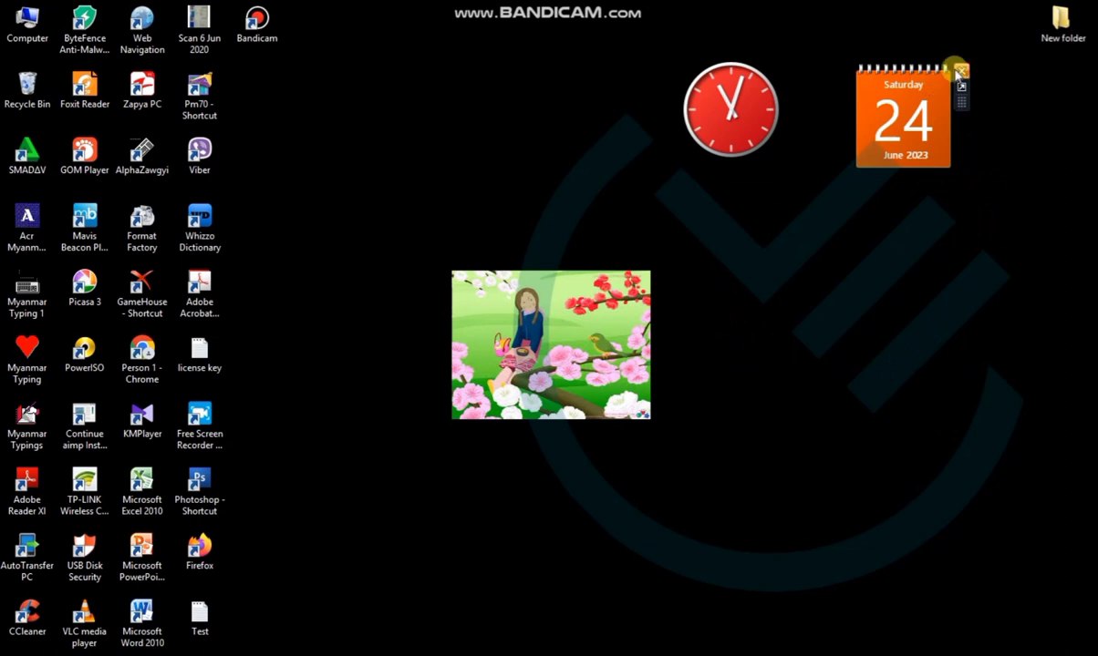
click(960, 70)
mouse_move(764, 91)
click(788, 69)
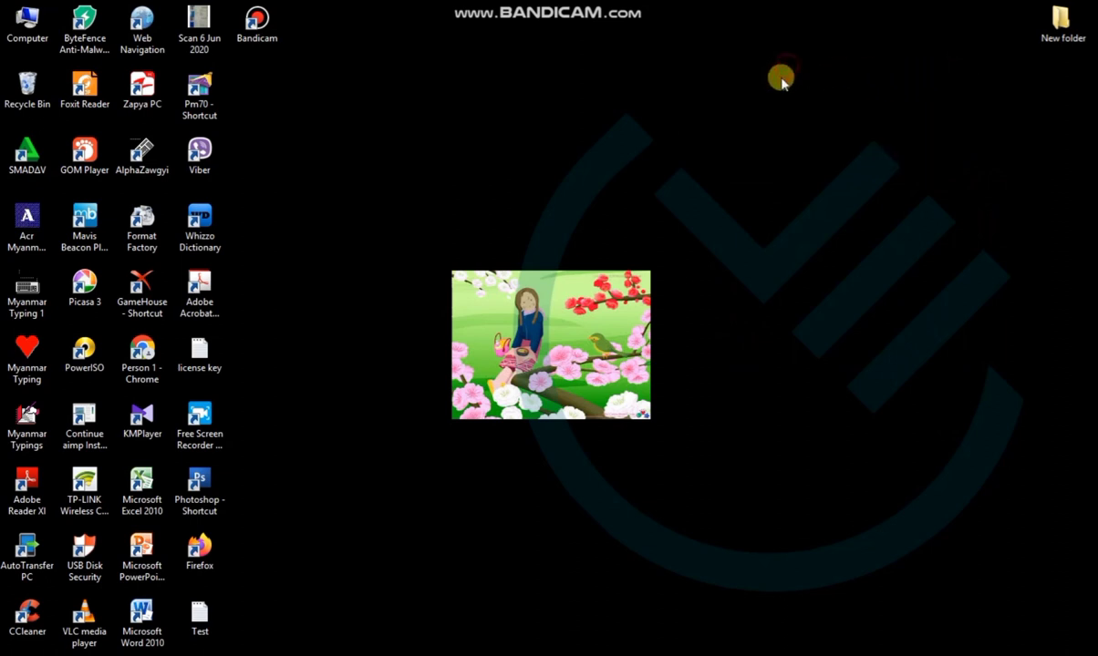
View the computer's basic system information, including the Windows edition, and close the System window
right_click(31, 35)
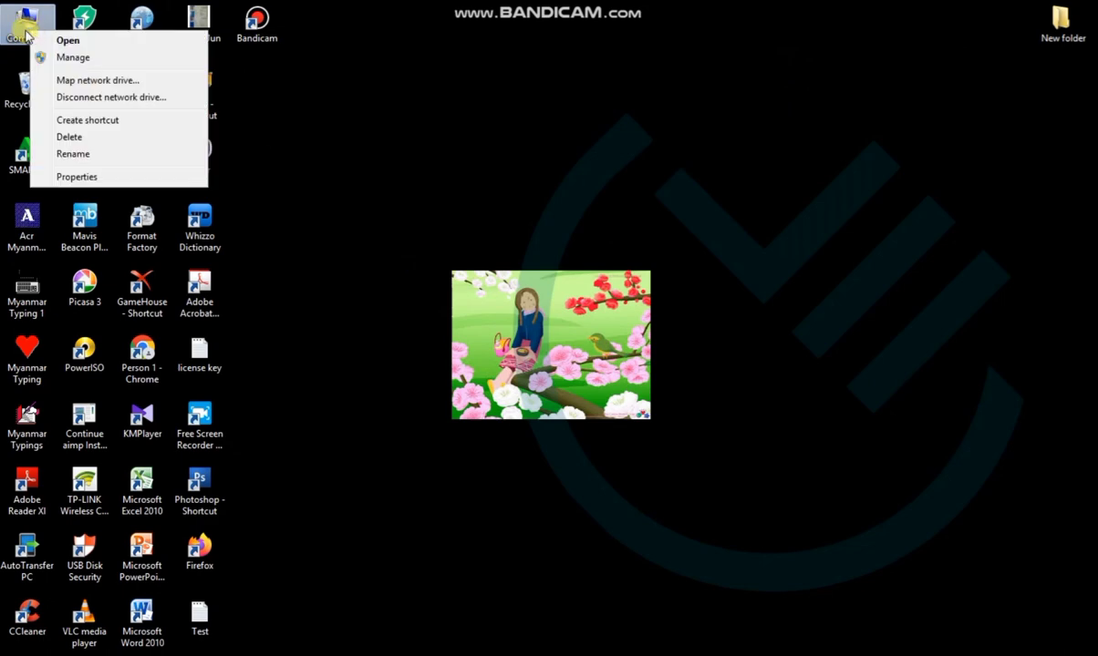
click(73, 178)
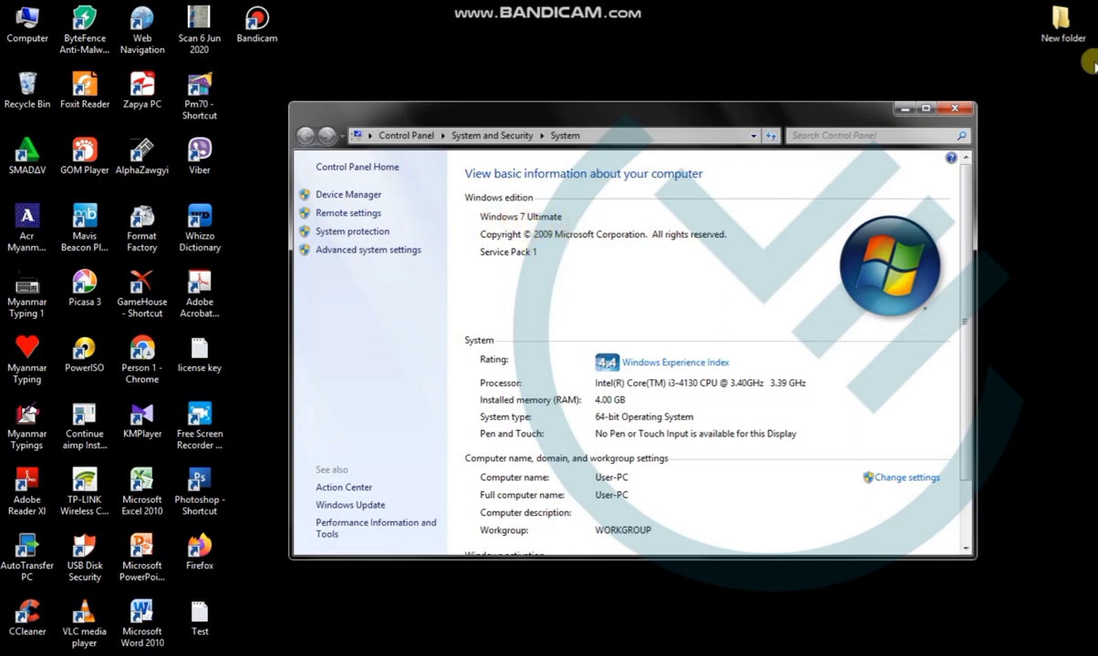
click(951, 110)
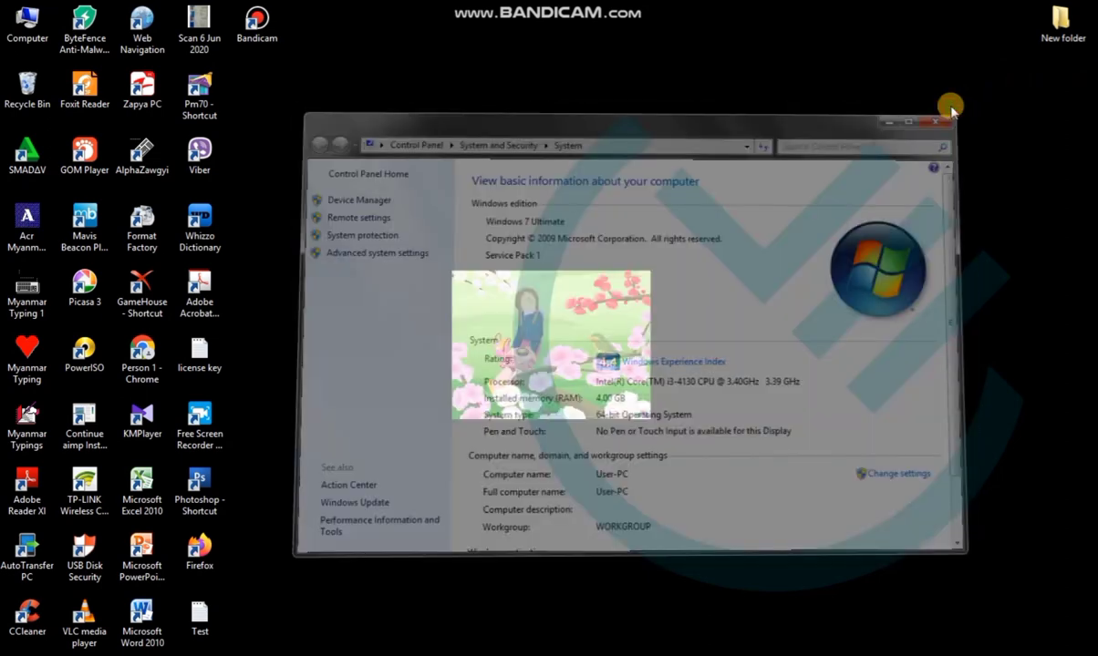
Refresh the desktop twice
right_click(578, 101)
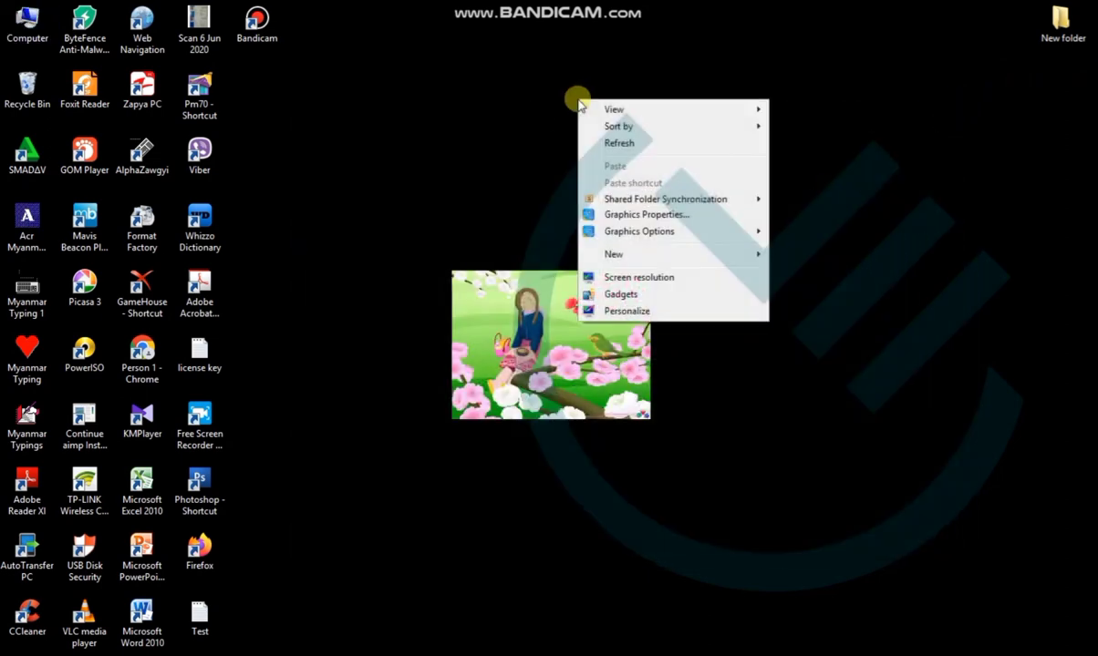
click(612, 142)
right_click(624, 106)
click(659, 151)
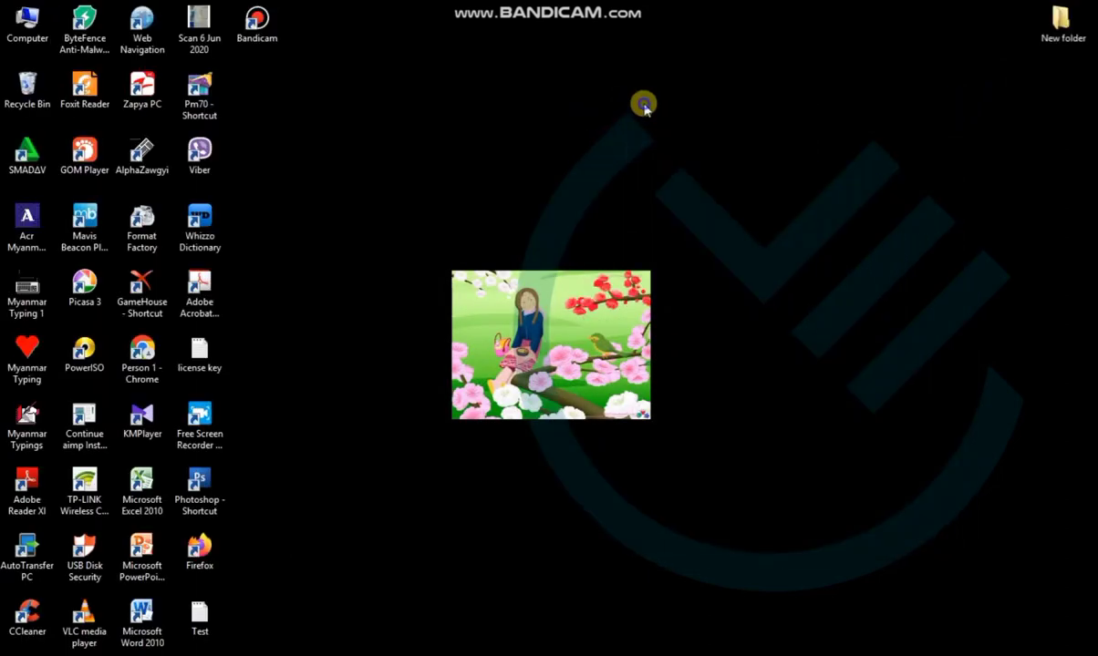
Add the Clock, Calendar and Slide Show gadgets from the gadget gallery to the desktop, close the gallery and line up the slide show beside the calendar
right_click(644, 104)
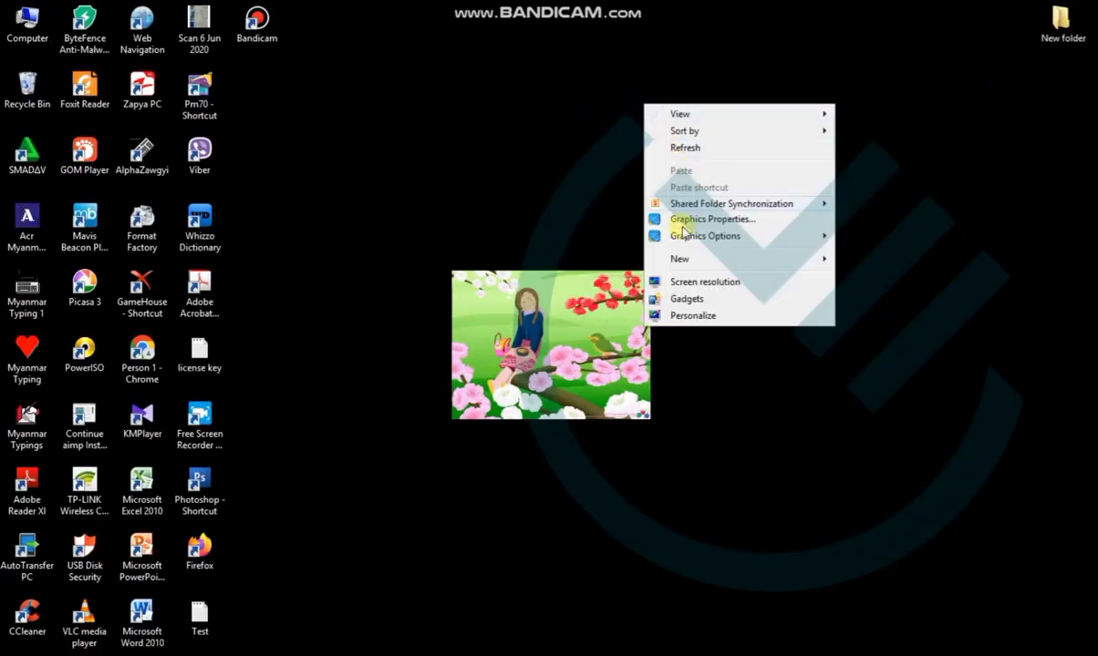
click(700, 303)
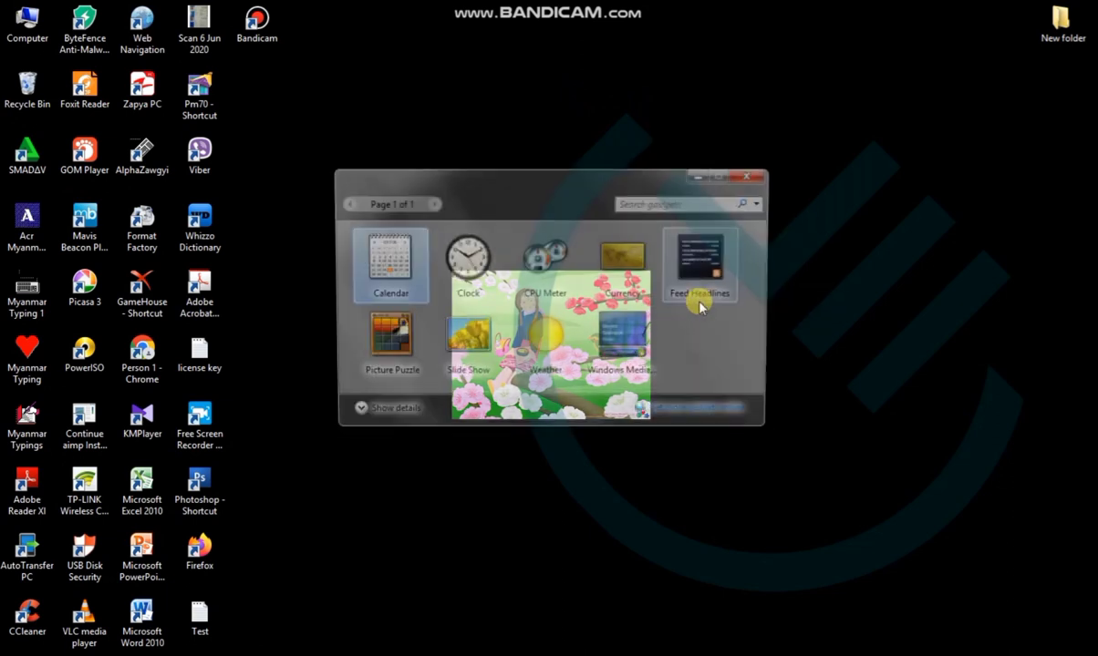
drag(570, 194, 531, 230)
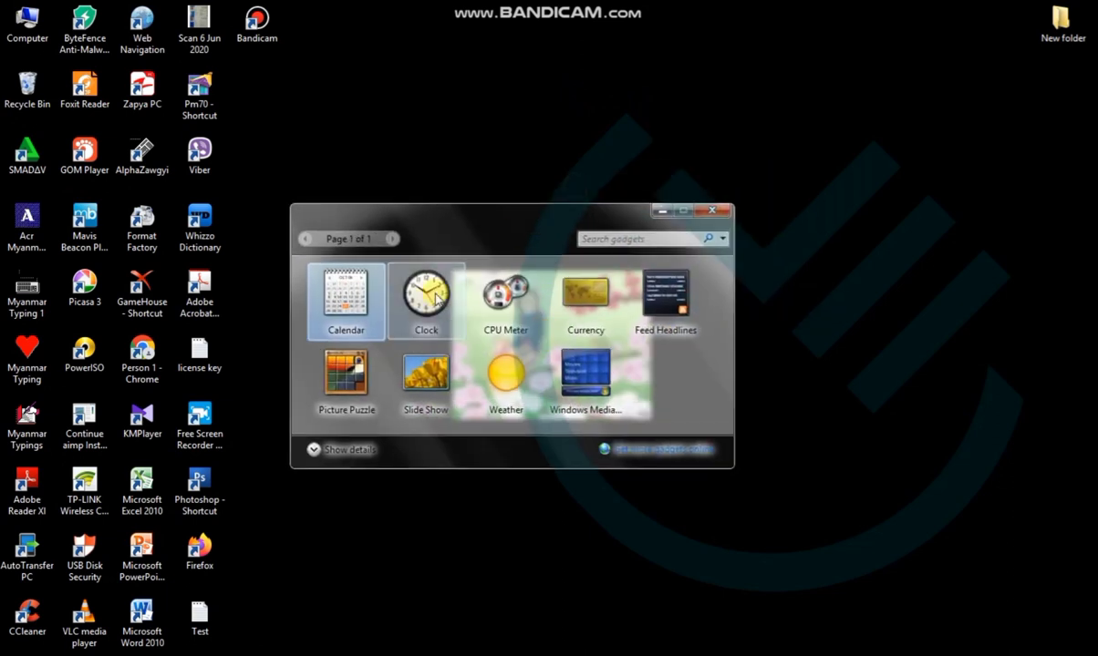
drag(425, 309, 588, 148)
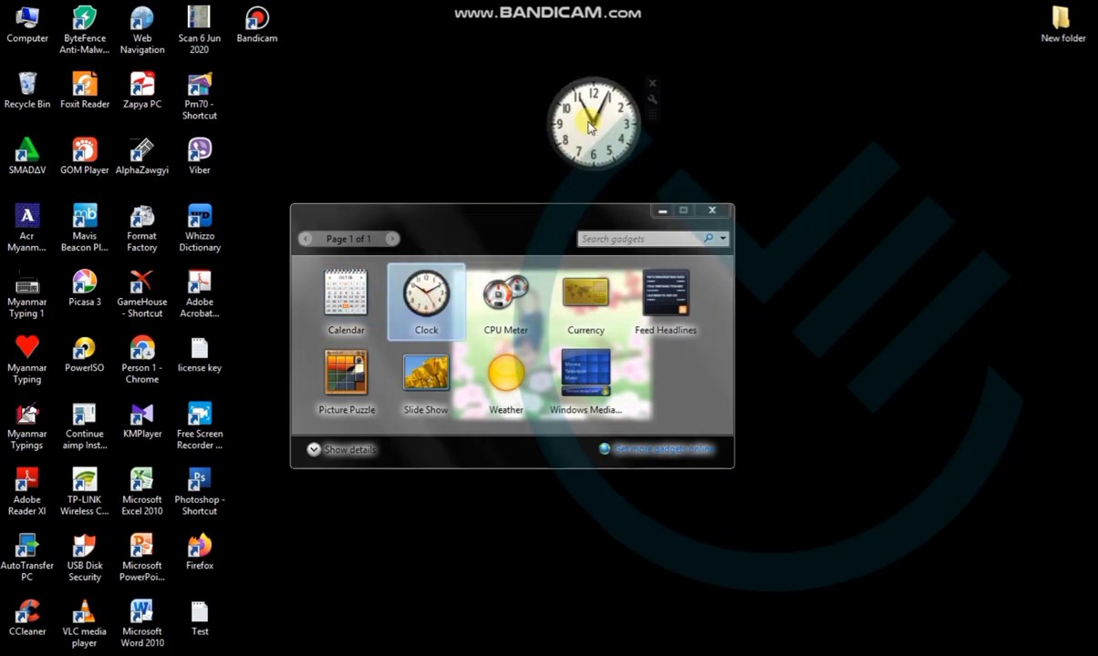
drag(345, 296, 748, 135)
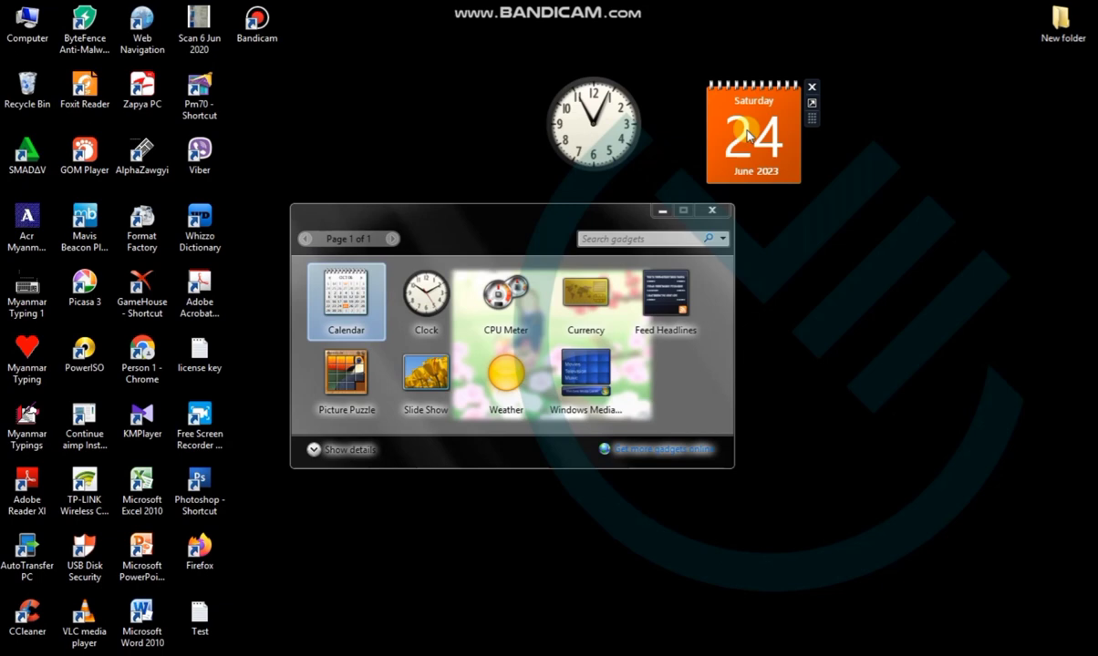
drag(406, 364, 889, 224)
click(347, 373)
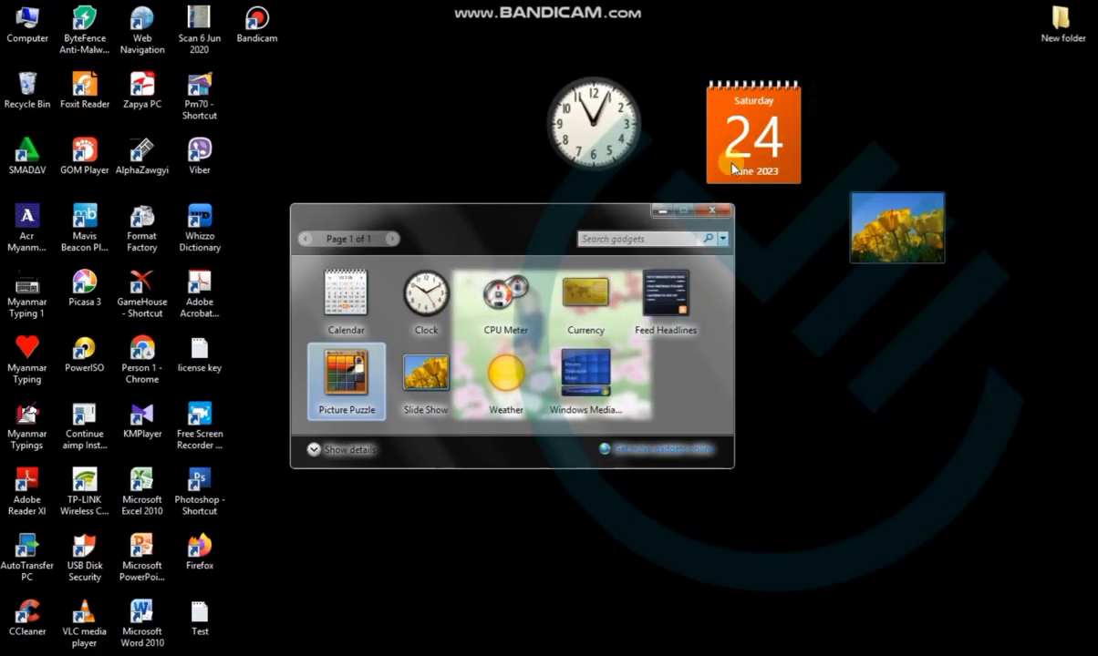
click(712, 211)
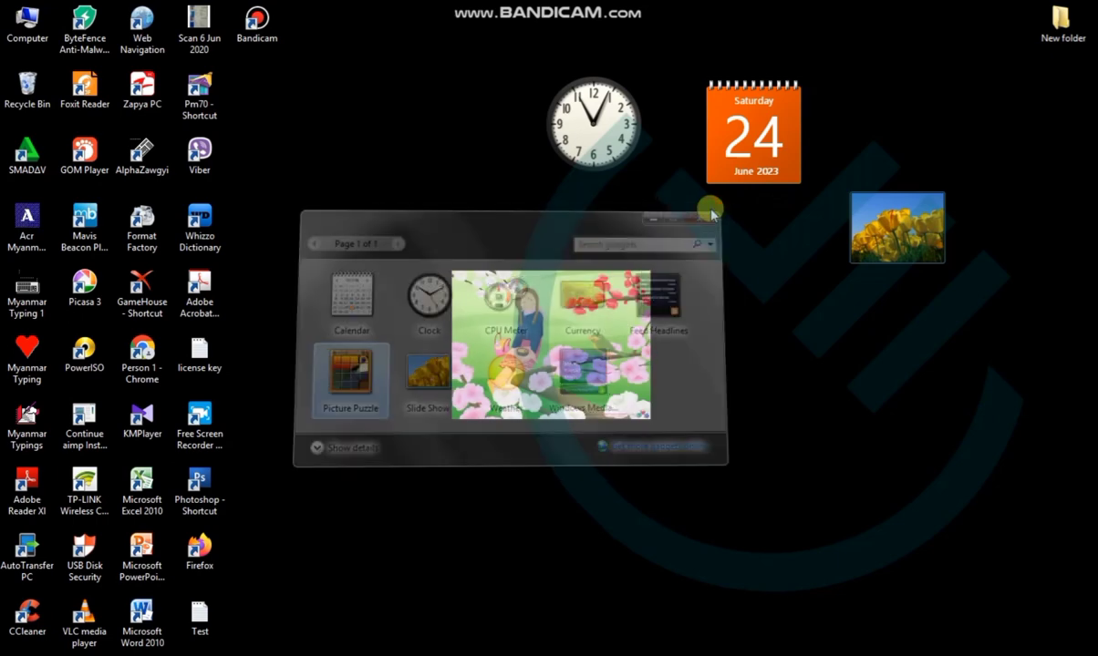
drag(890, 228, 915, 152)
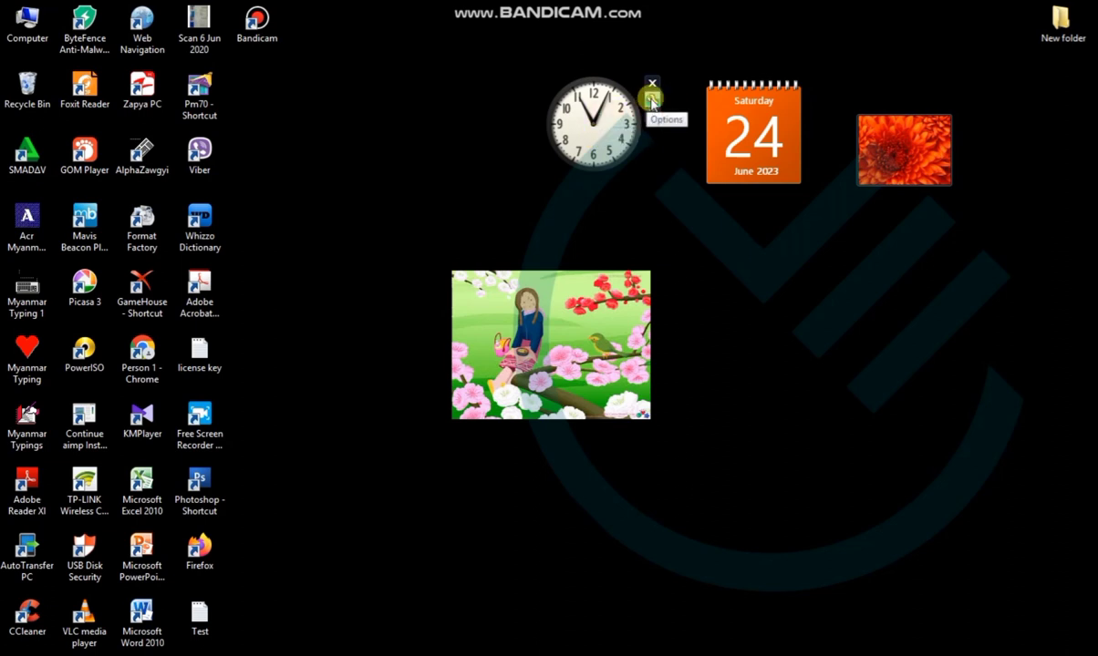
Choose the pink animal face, design 8 of 8, in the clock gadget's options
click(651, 101)
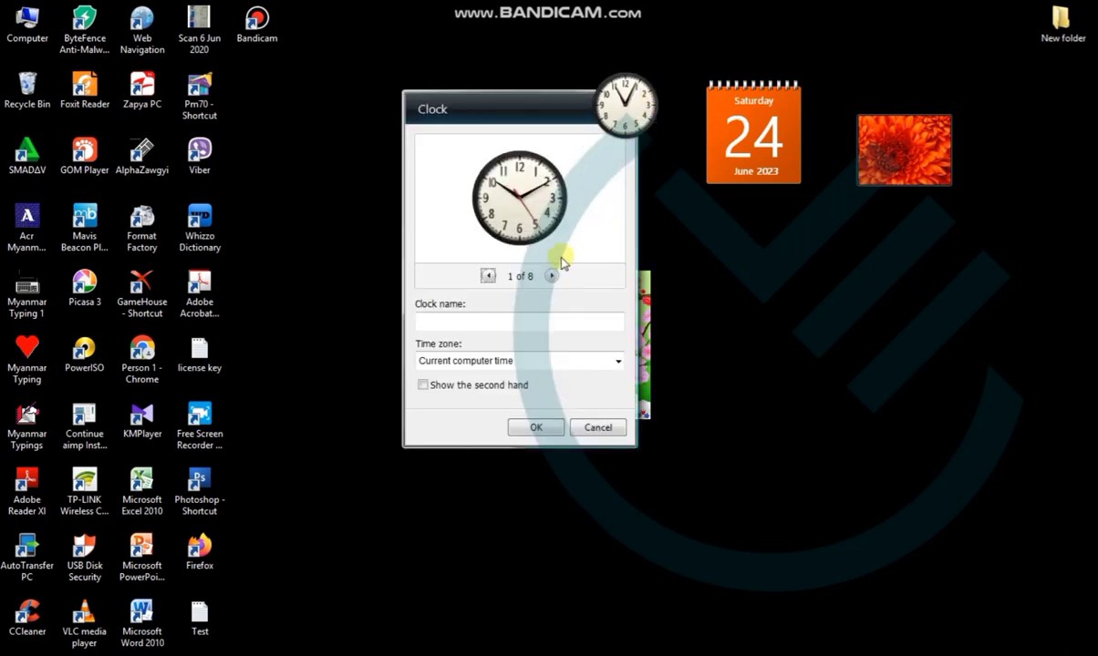
click(551, 278)
click(552, 276)
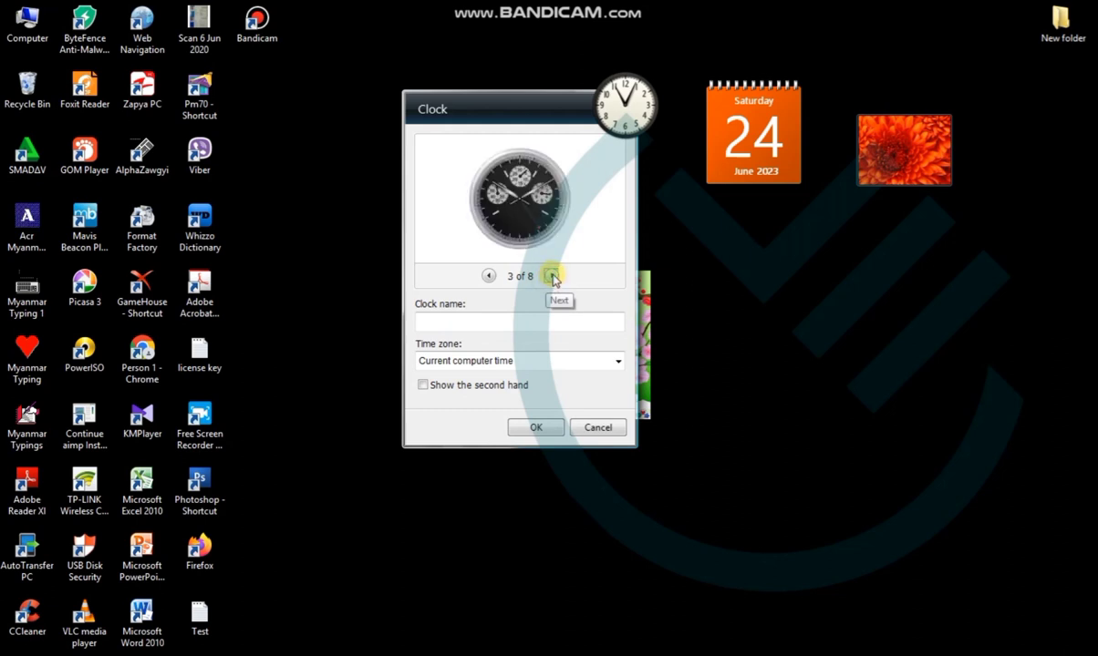
click(552, 276)
click(552, 276)
click(552, 276)
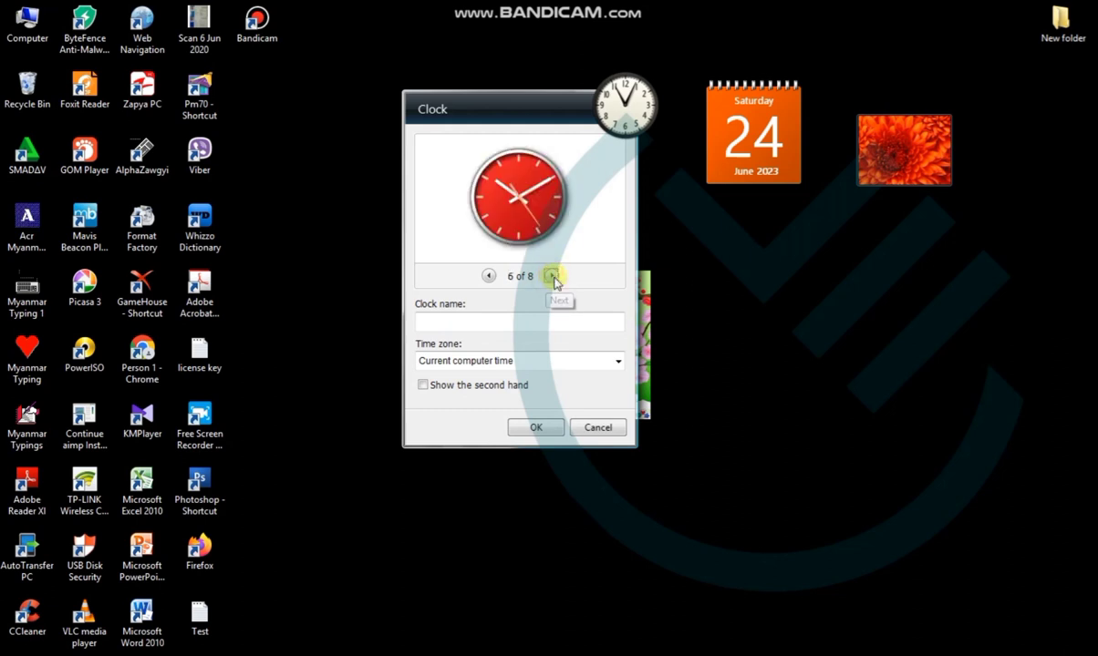
click(552, 276)
click(552, 276)
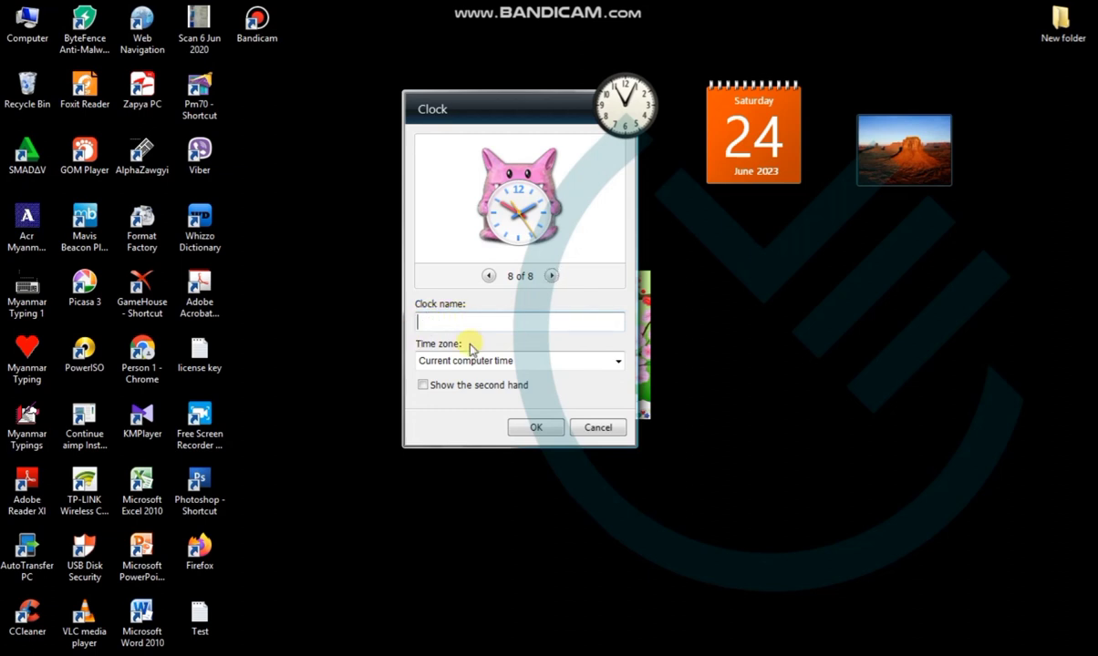
Set the clock's time zone to (UTC+09:00) Osaka, Sapporo, Tokyo, enable the second hand and apply the options
click(457, 363)
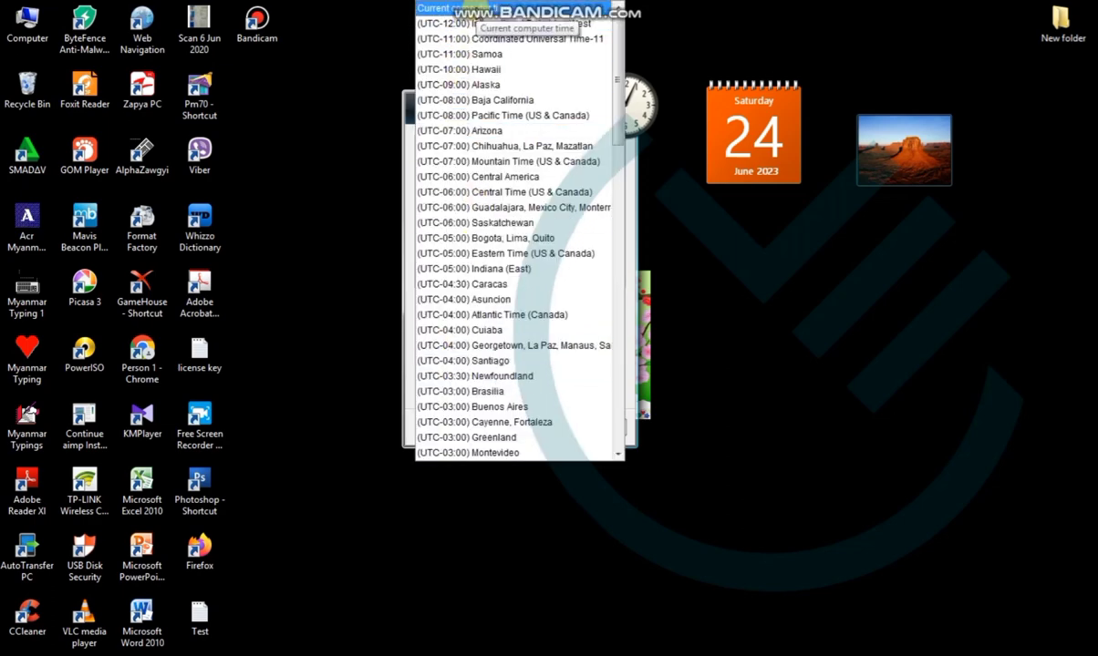
scroll(438, 306, down, 4)
scroll(437, 307, down, 8)
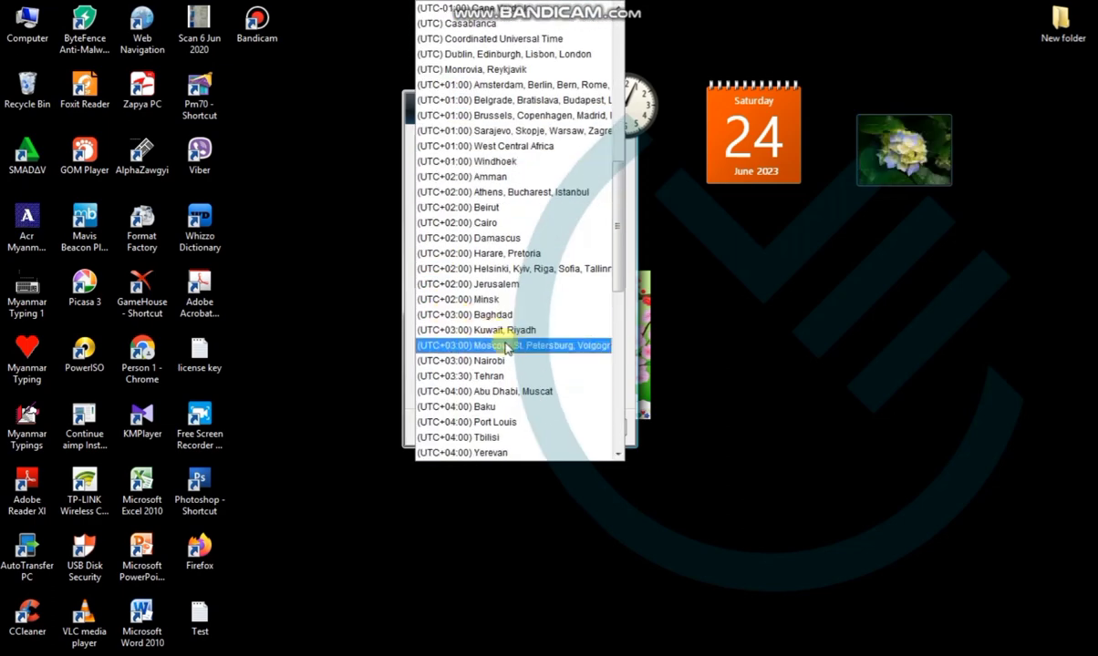
scroll(506, 356, down, 4)
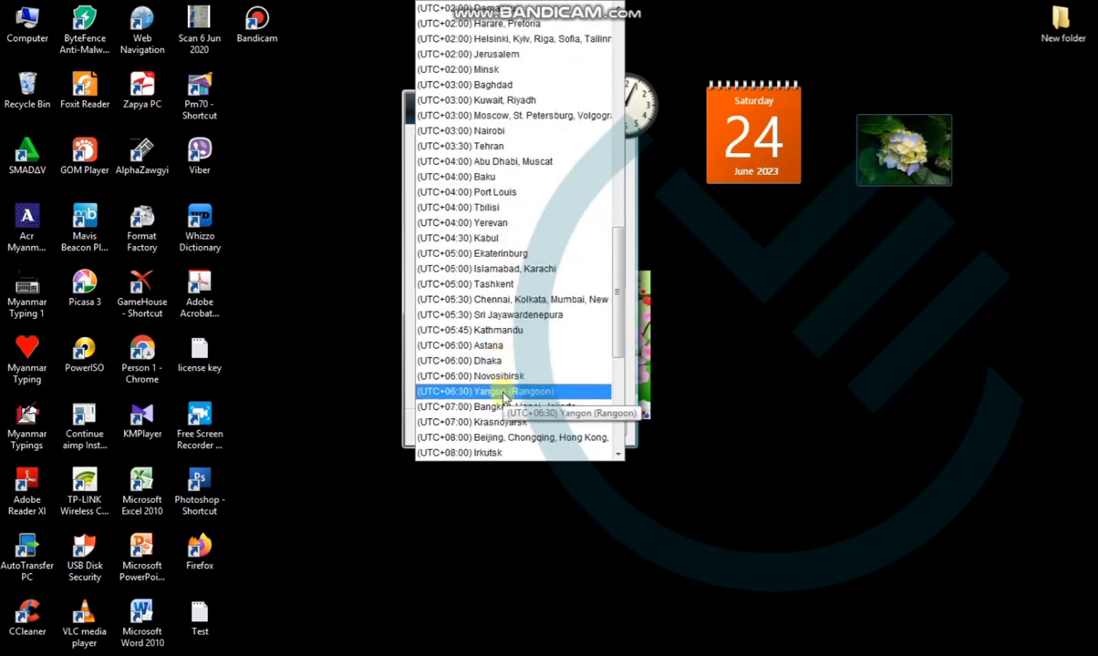
scroll(506, 396, down, 4)
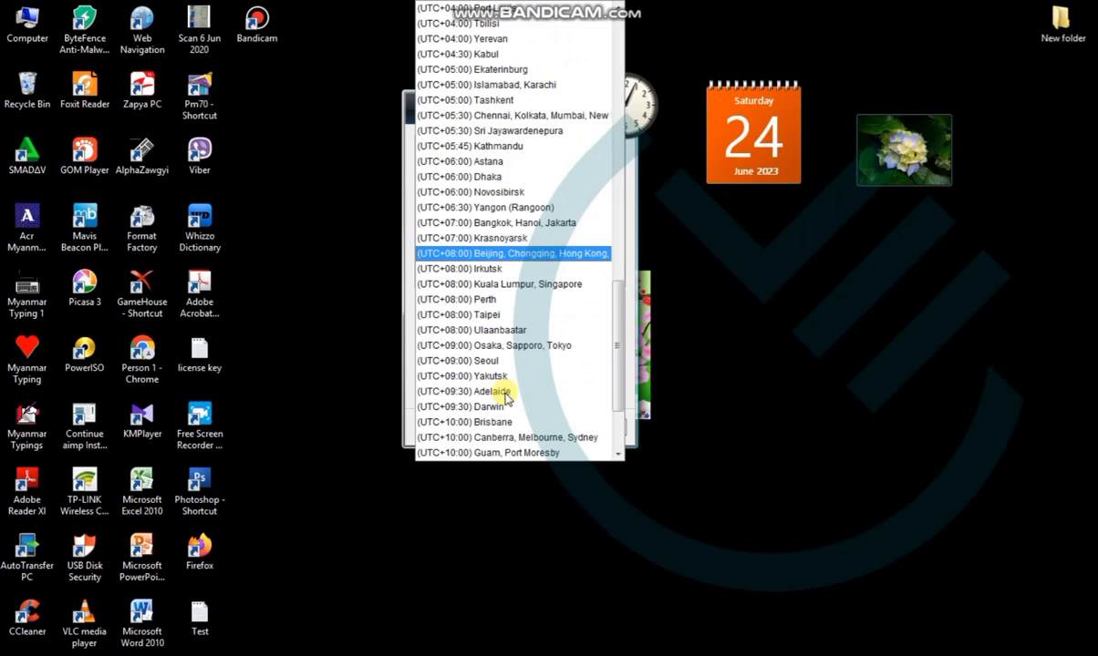
scroll(506, 397, down, 3)
scroll(516, 378, up, 9)
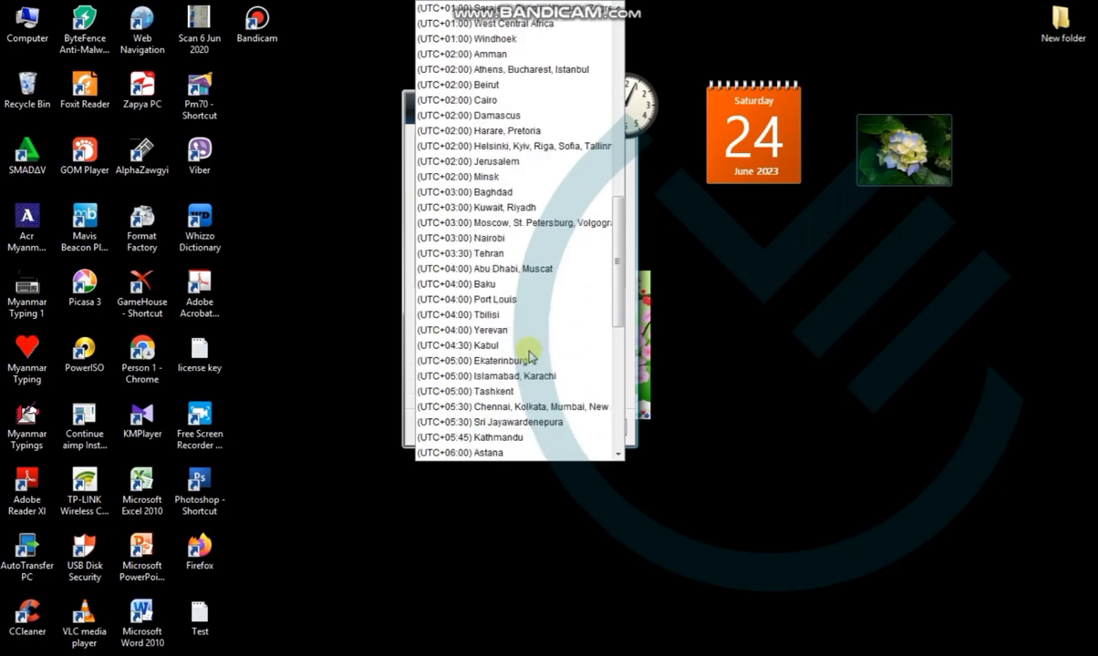
scroll(529, 356, down, 6)
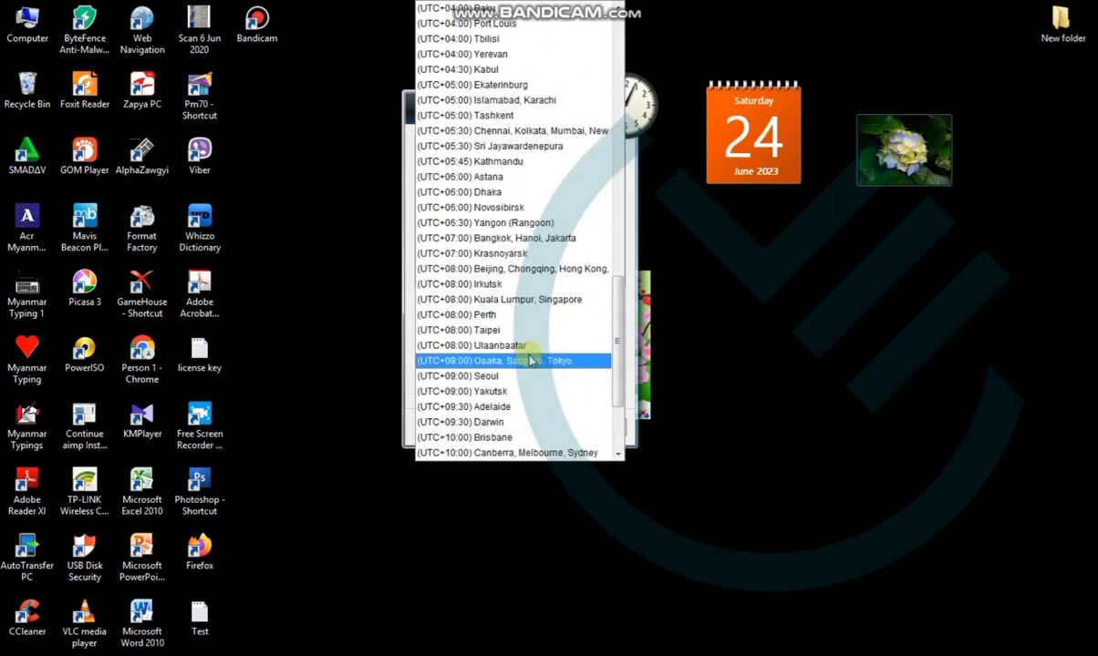
click(530, 362)
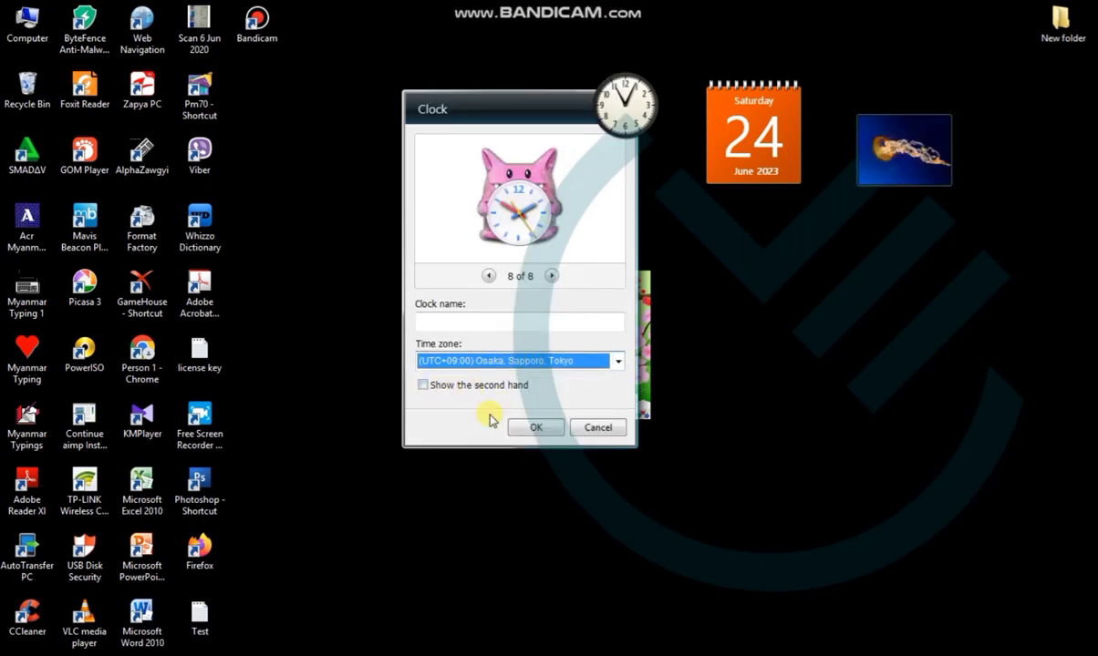
click(423, 386)
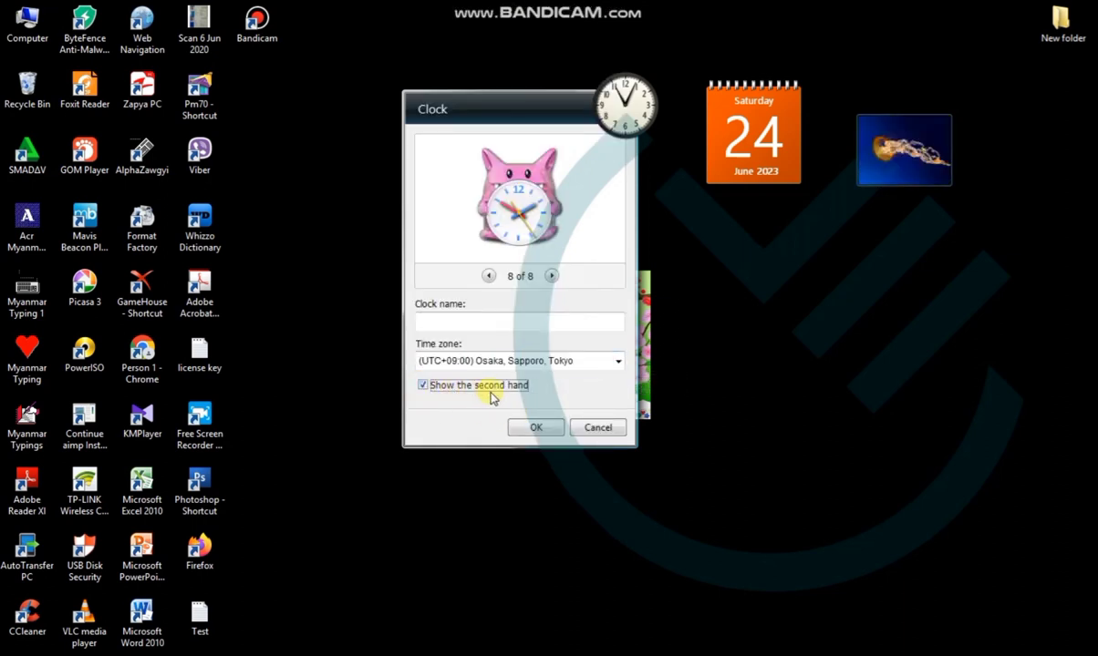
click(530, 427)
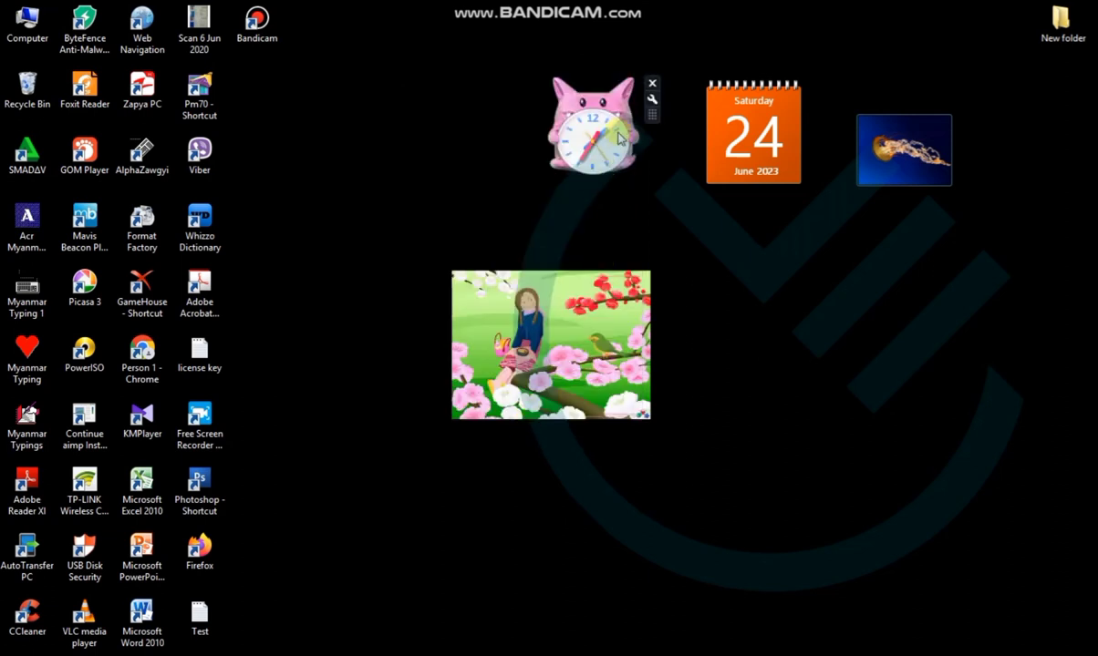
Move the clock gadget farther from the calendar, set its time zone to Current computer time and apply the options
drag(611, 104, 525, 98)
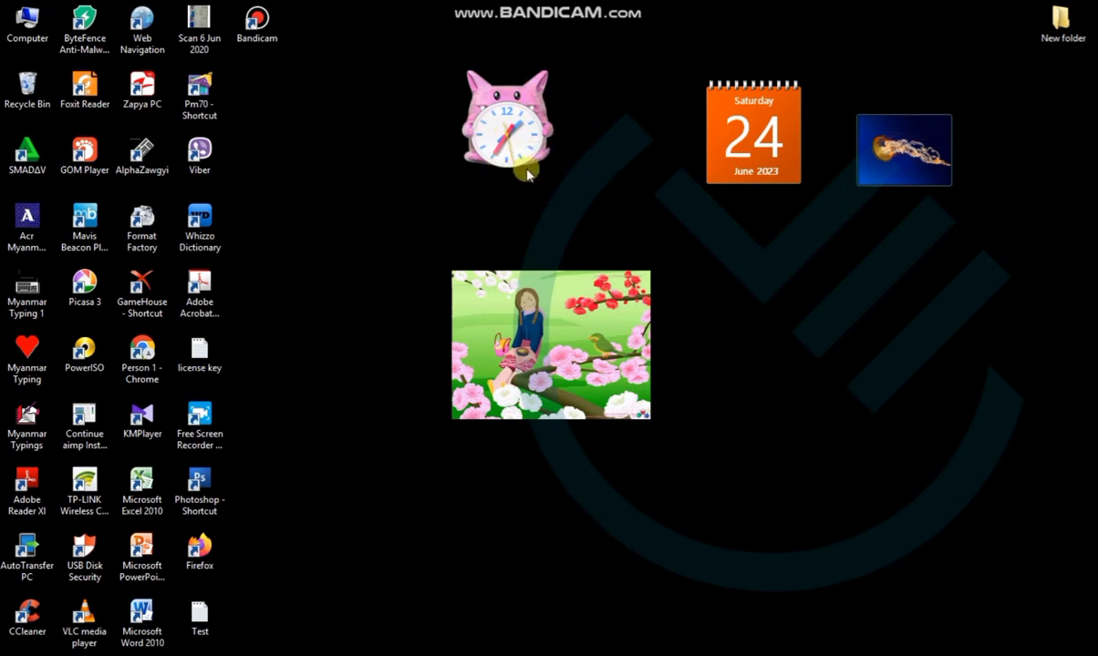
mouse_move(538, 146)
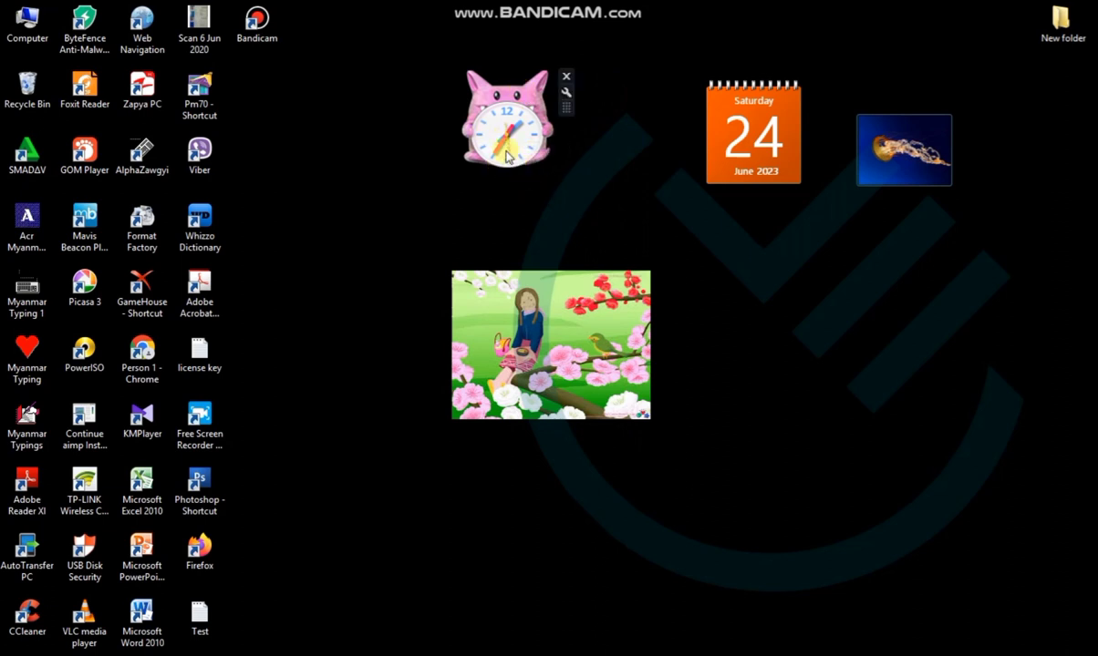
click(565, 93)
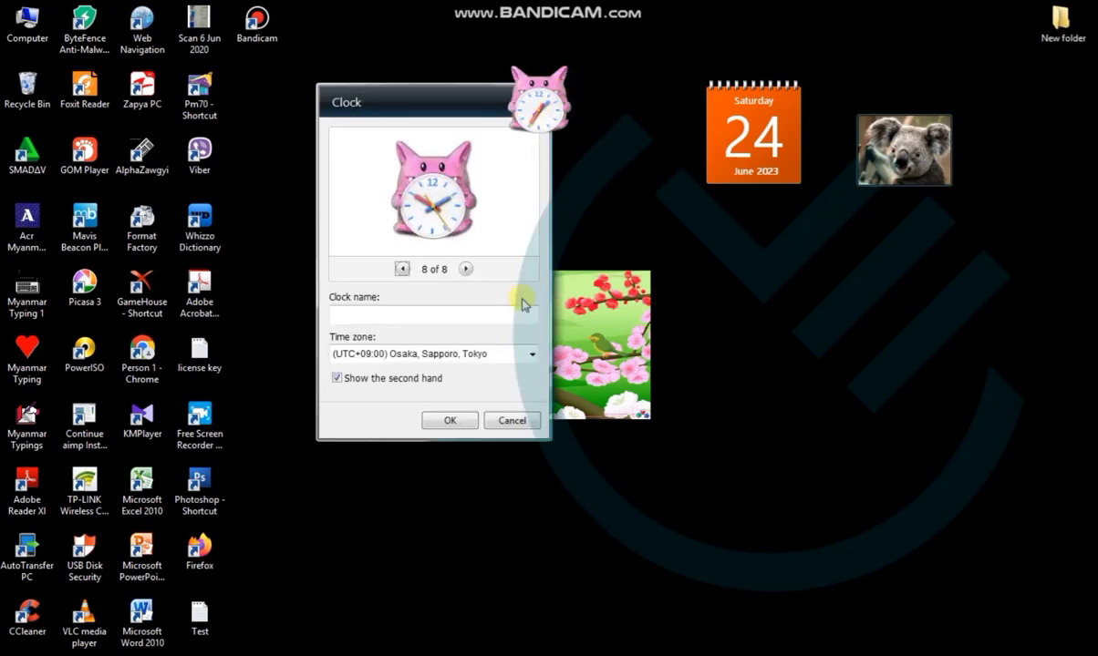
click(529, 355)
scroll(383, 82, up, 8)
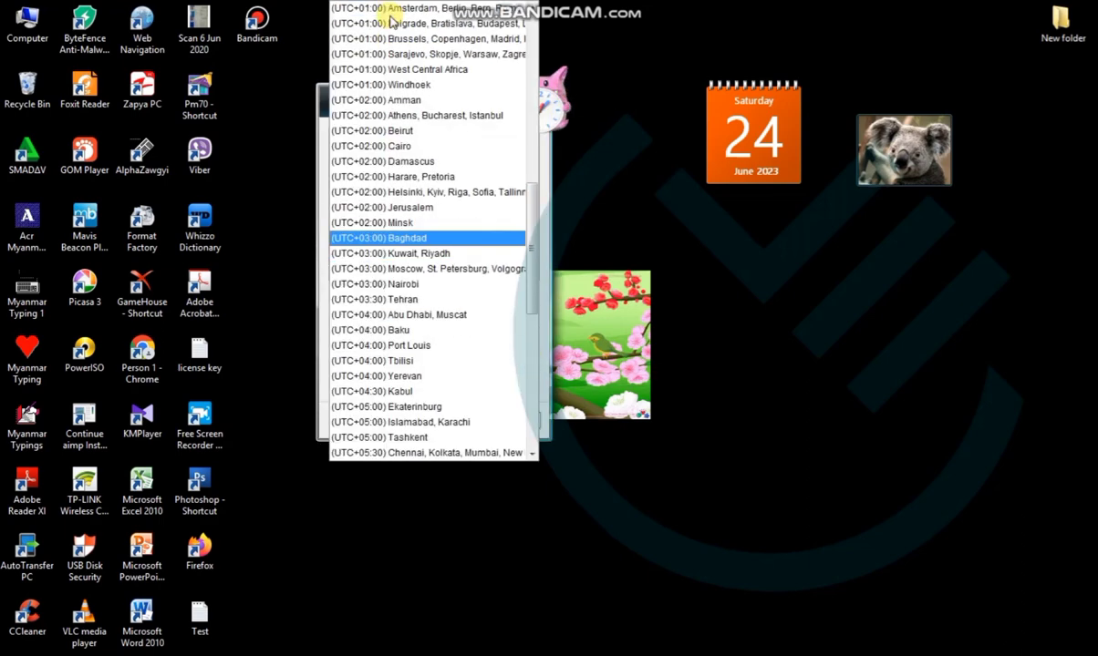
scroll(390, 18, up, 15)
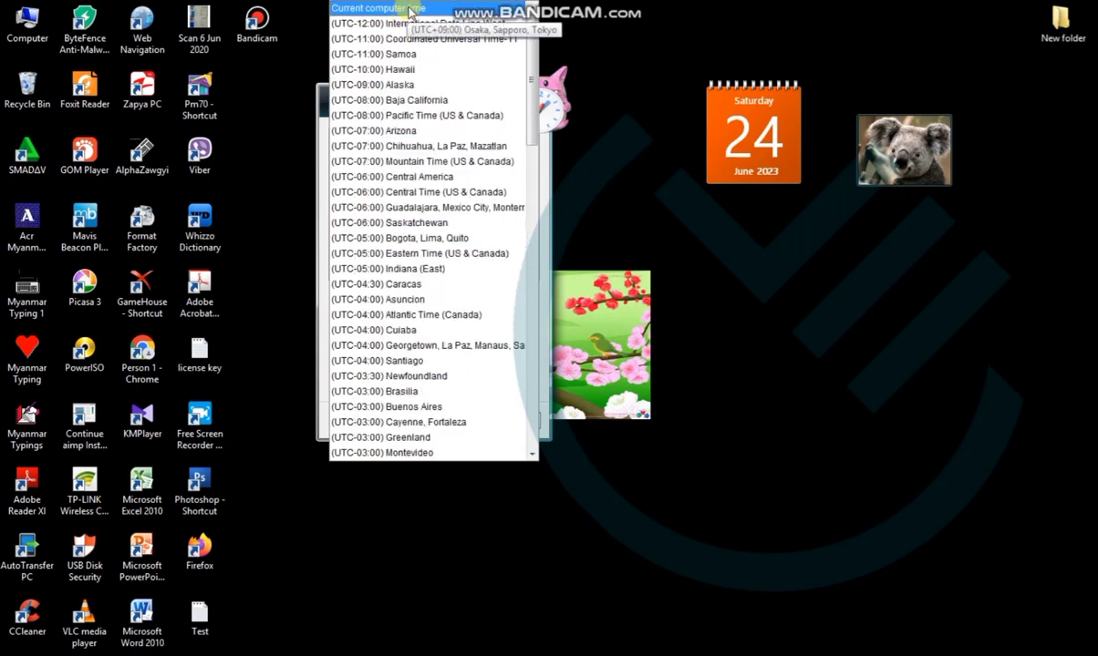
click(410, 9)
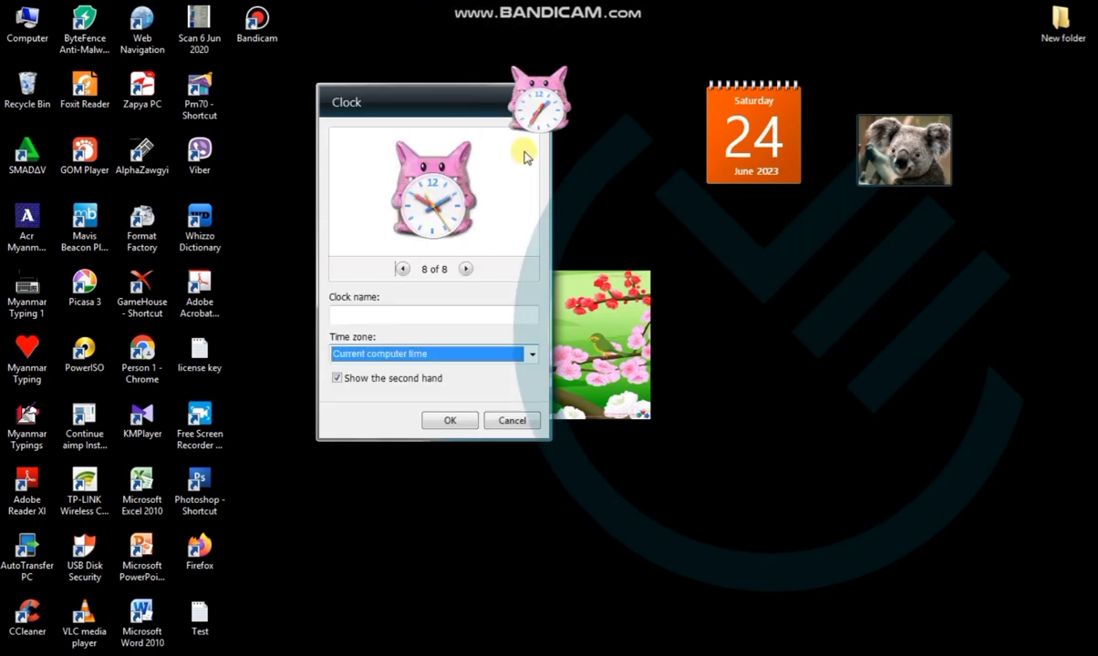
click(452, 421)
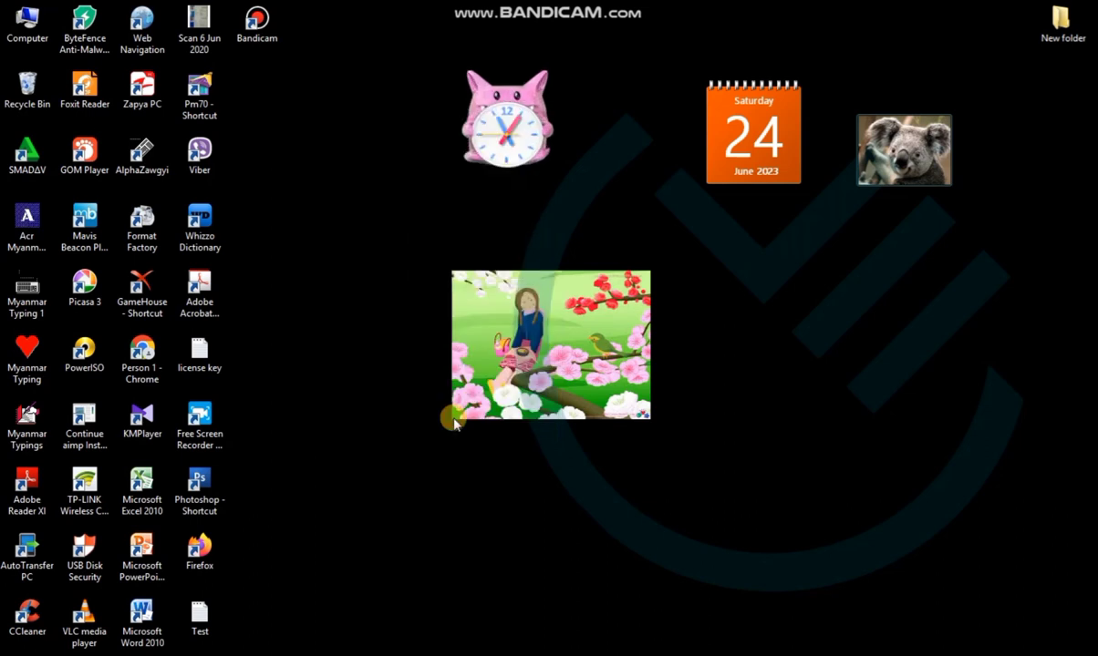
Move the calendar gadget closer to the clock and switch it to the larger size with the month view
drag(760, 144, 693, 132)
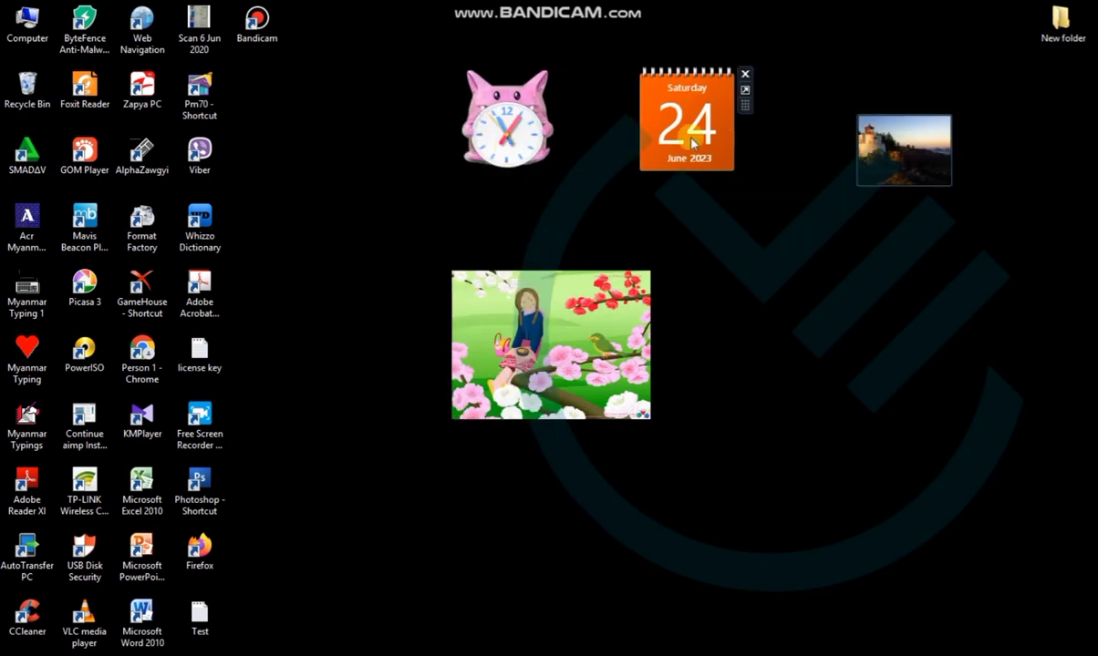
click(745, 90)
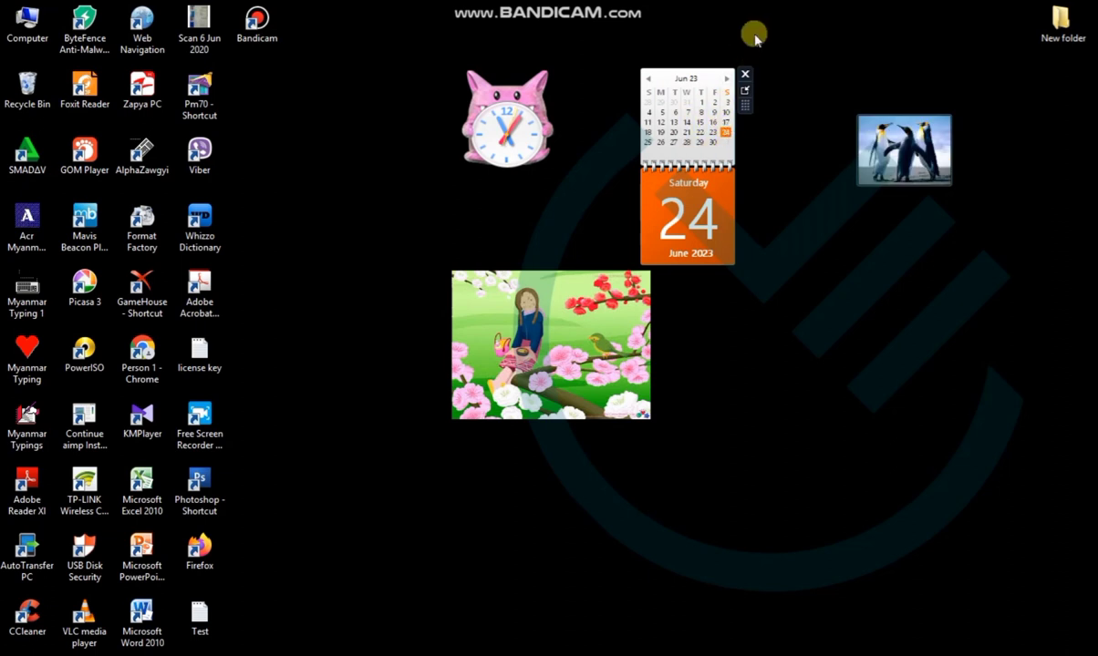
Browse the calendar's month view forward to September 2023 and back to March 2023
click(727, 79)
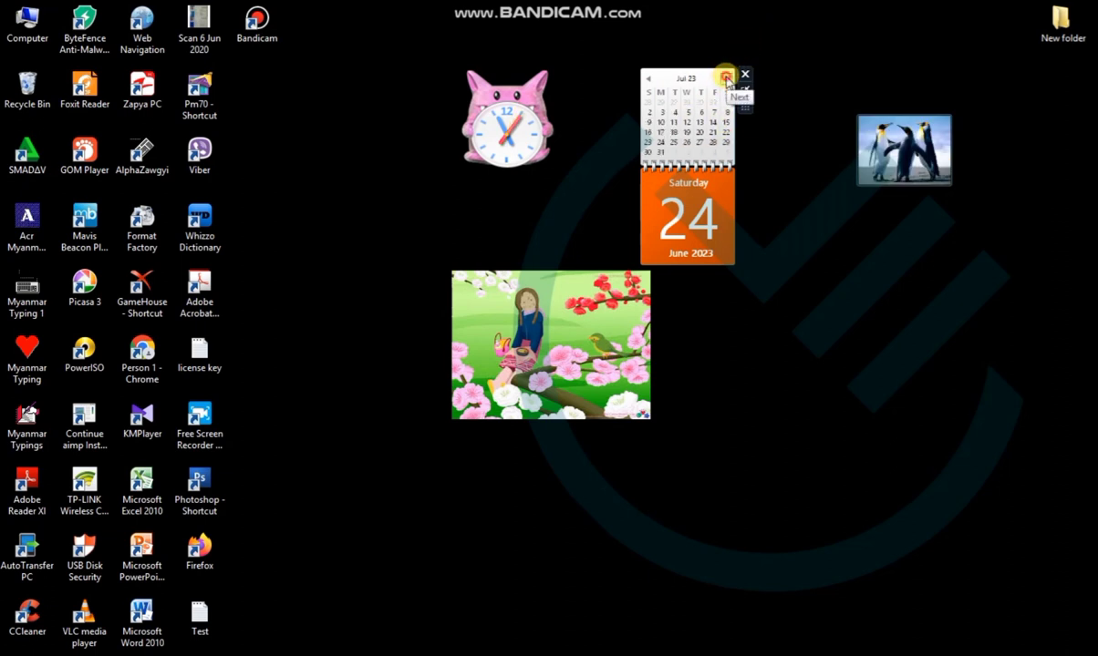
click(727, 79)
click(726, 79)
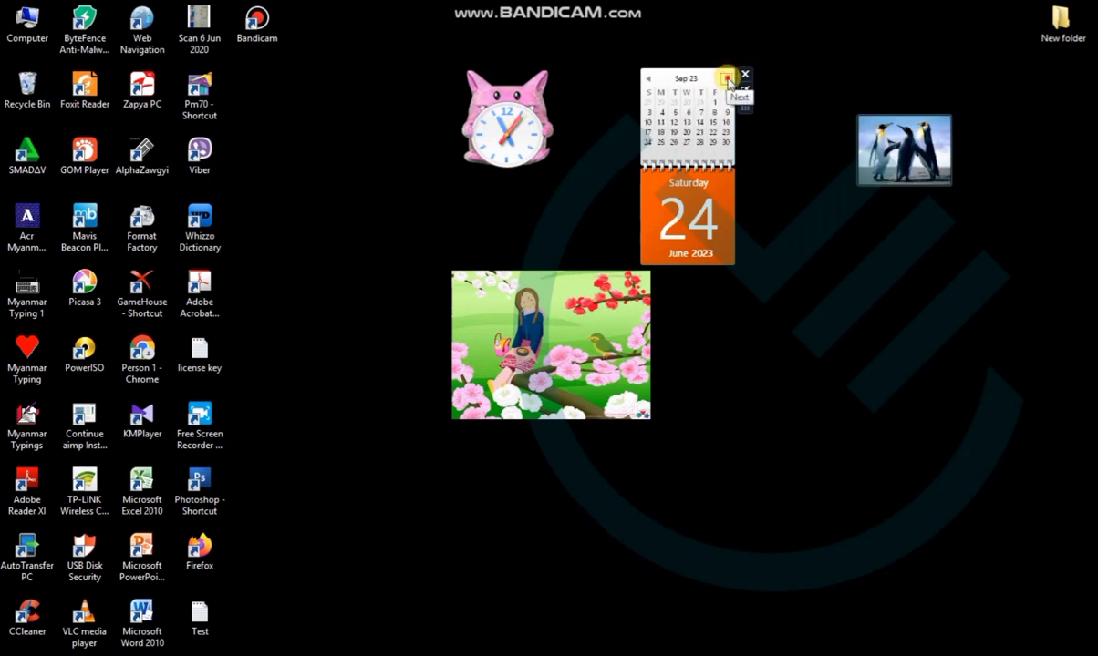
click(646, 81)
click(646, 80)
click(646, 81)
click(648, 80)
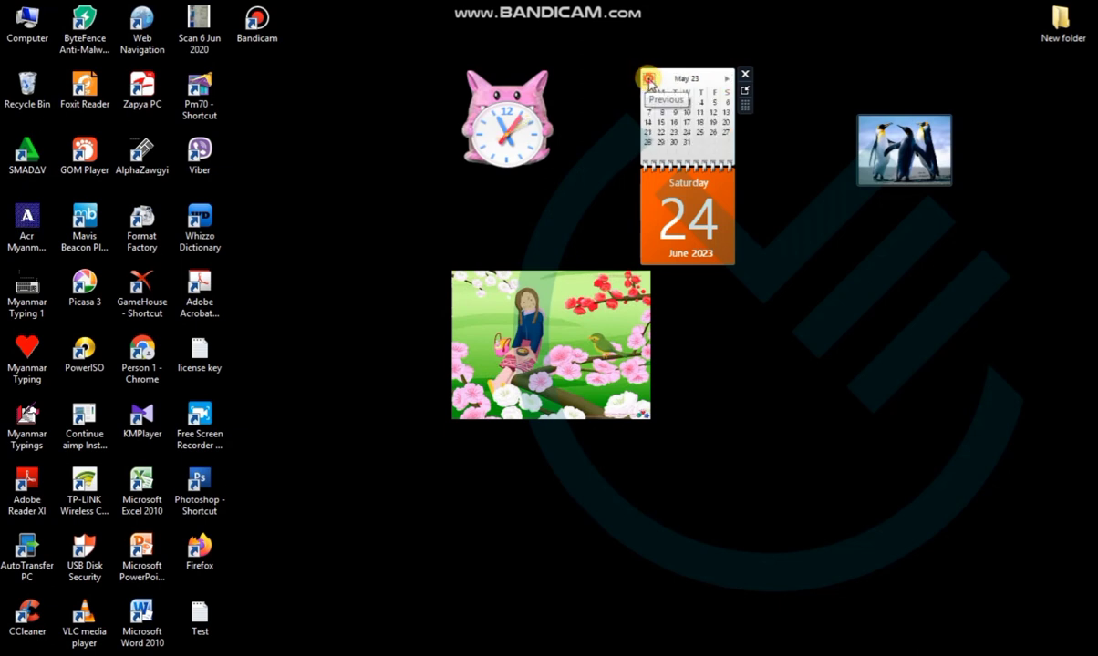
click(647, 80)
click(647, 80)
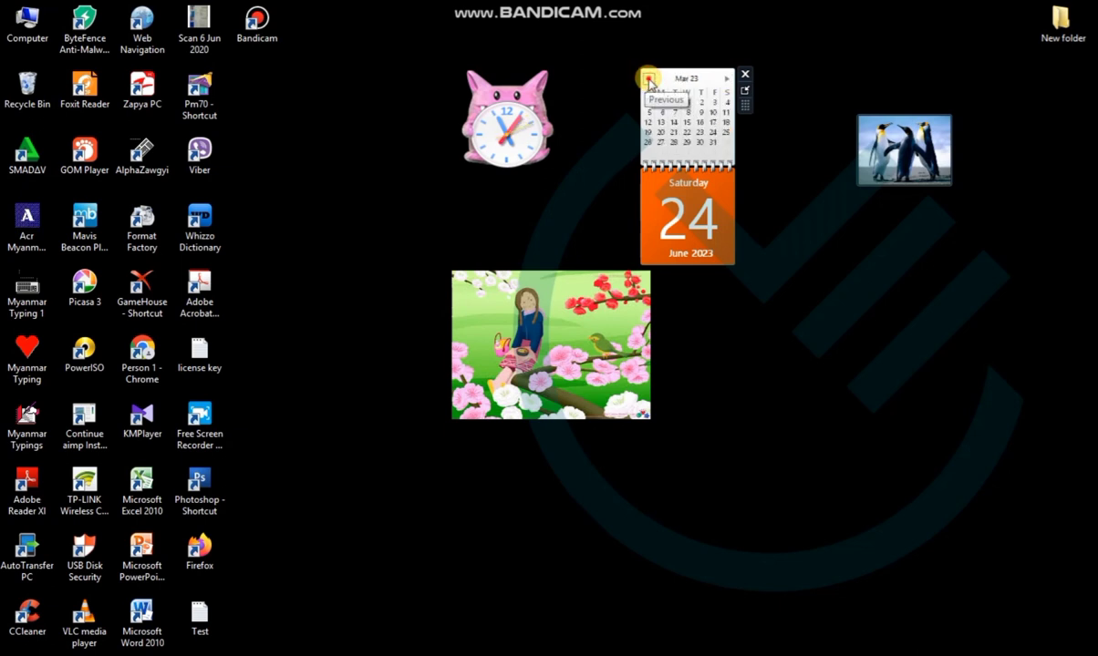
Toggle the calendar's size and browse its month view ahead to June 2023
click(744, 90)
click(745, 90)
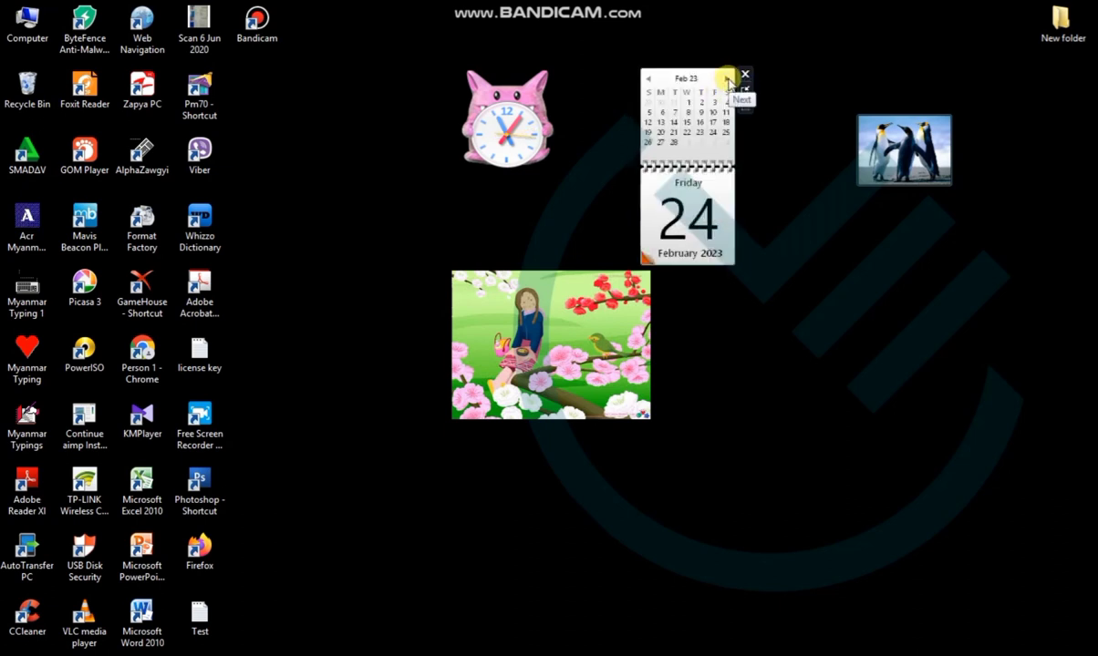
click(727, 79)
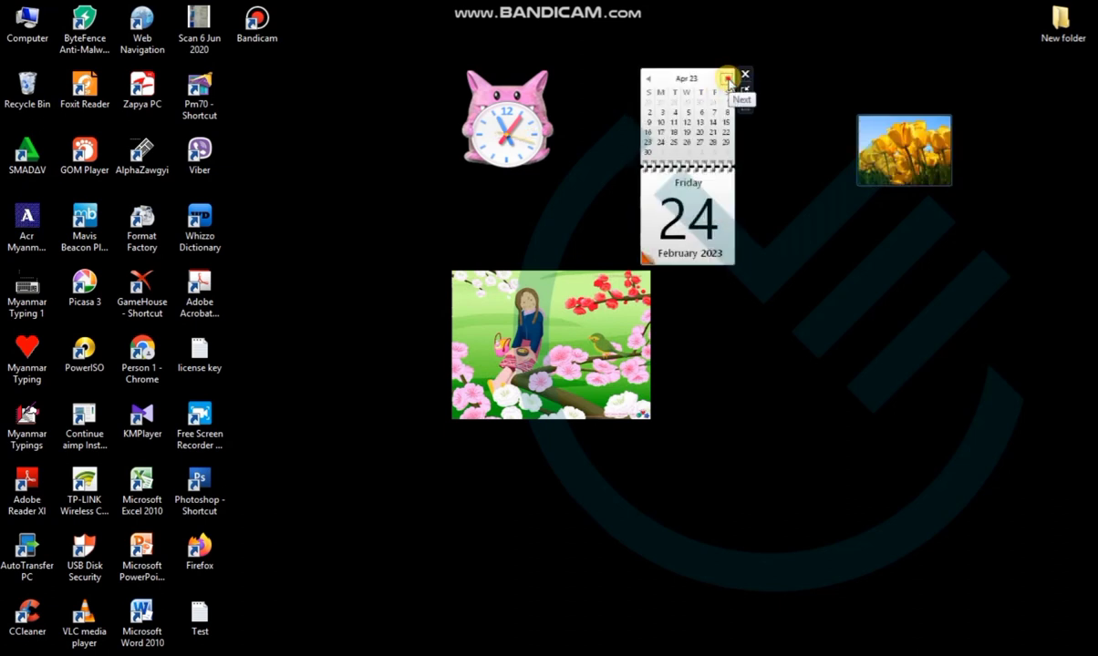
click(728, 79)
click(728, 80)
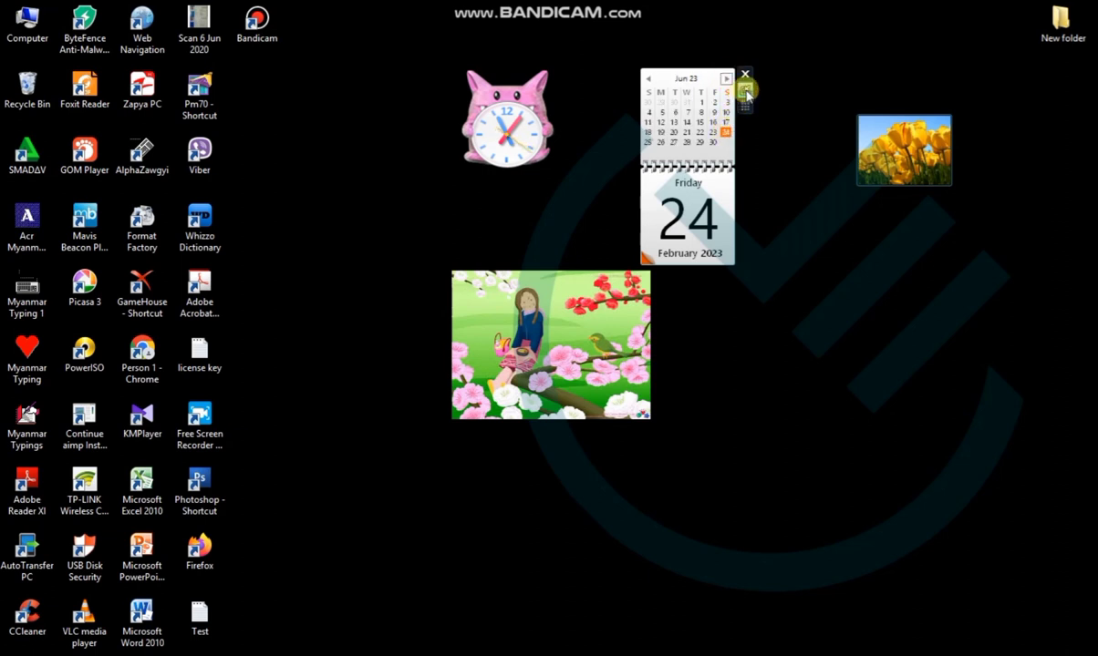
Return the calendar gadget to its smaller size and move it right beside the clock
click(745, 89)
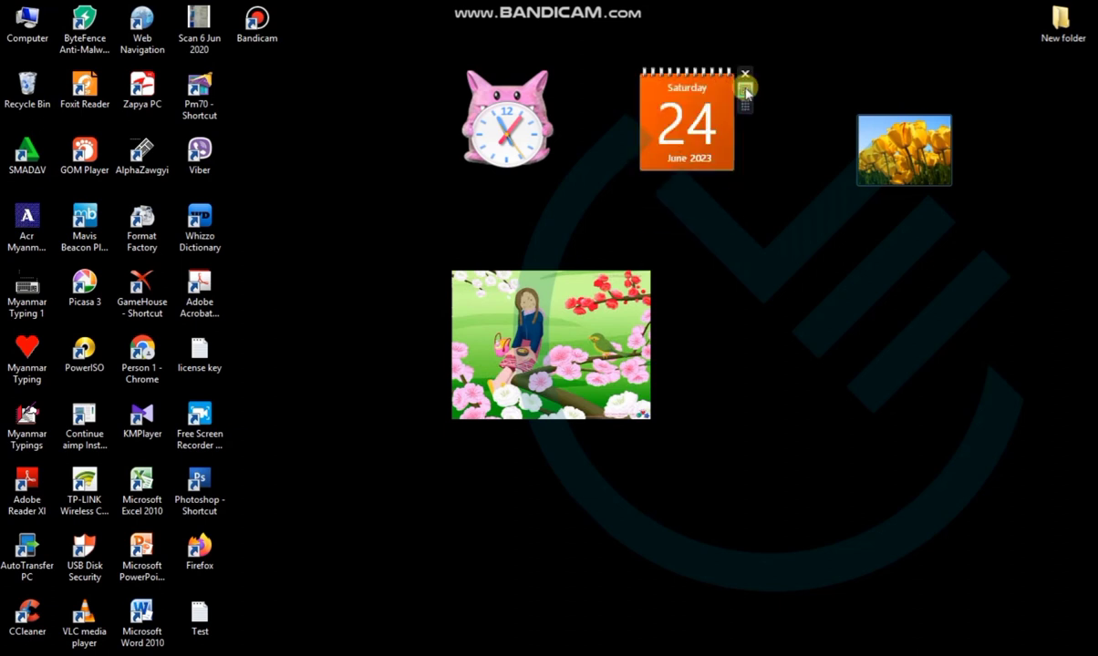
drag(685, 137, 629, 137)
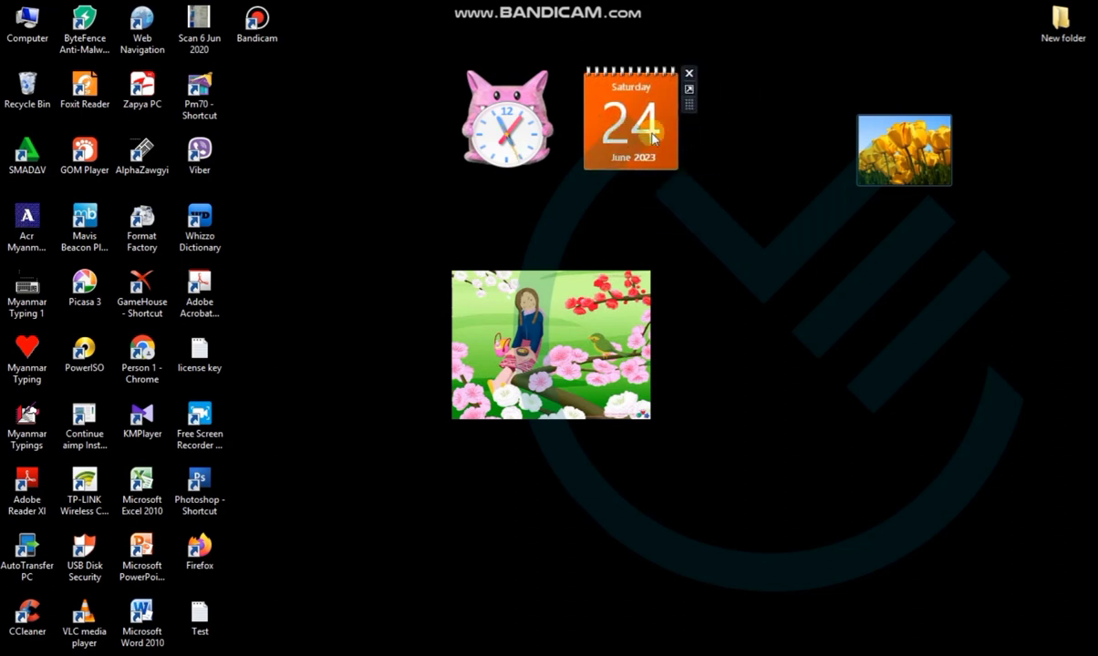
Switch the slide show gadget to its larger size and place it beside the calendar without overlapping it
drag(923, 139, 831, 118)
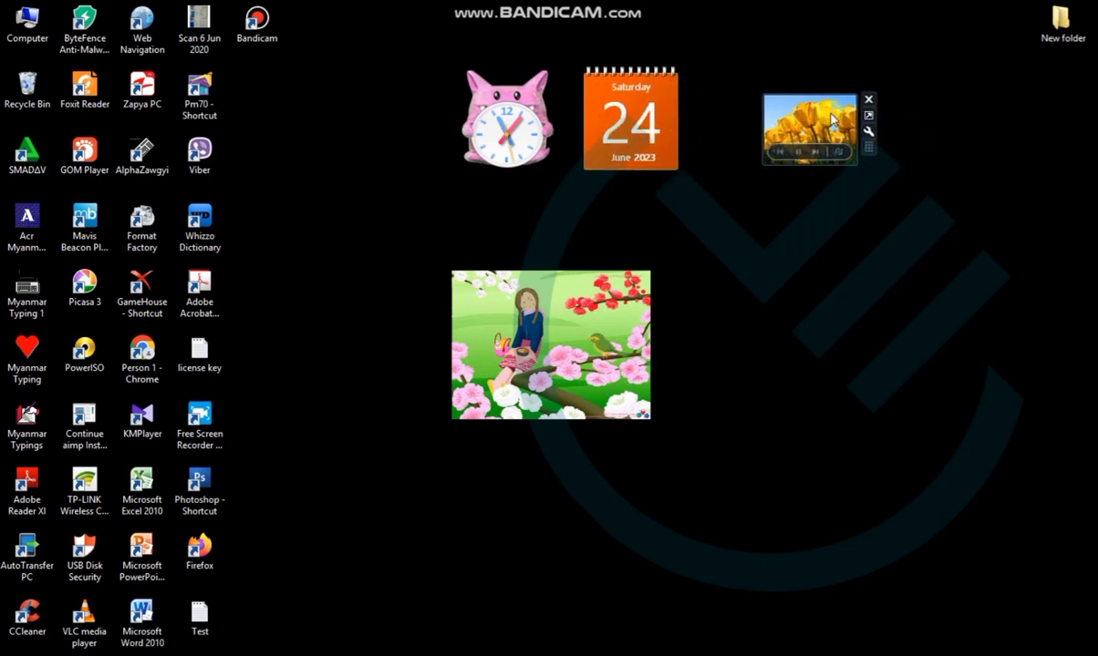
click(868, 115)
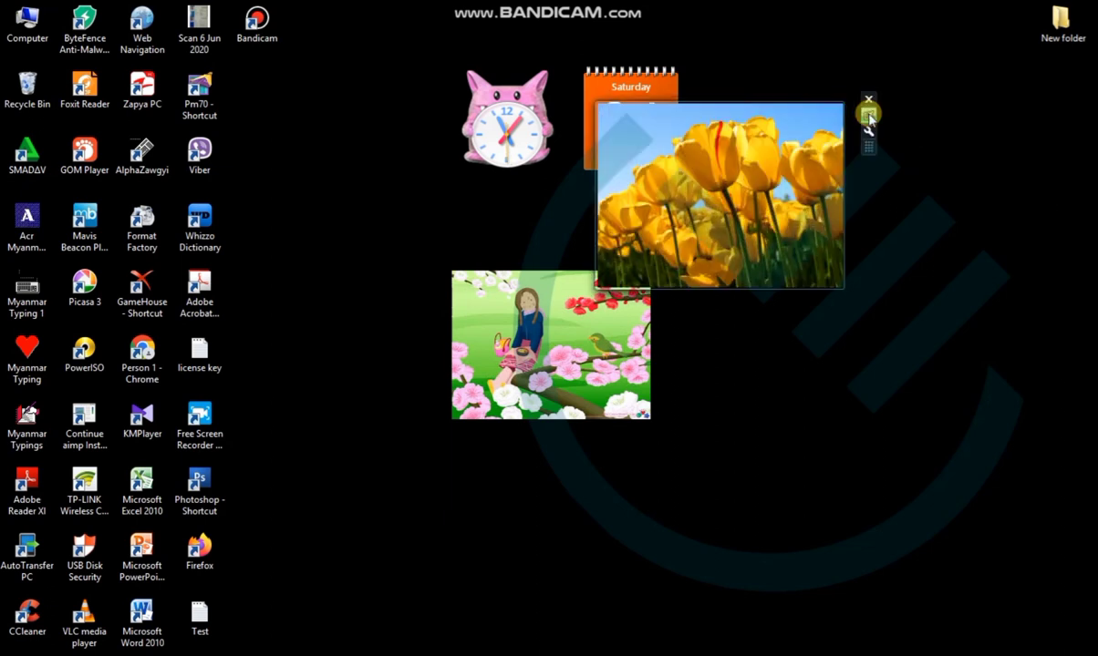
drag(778, 181, 896, 148)
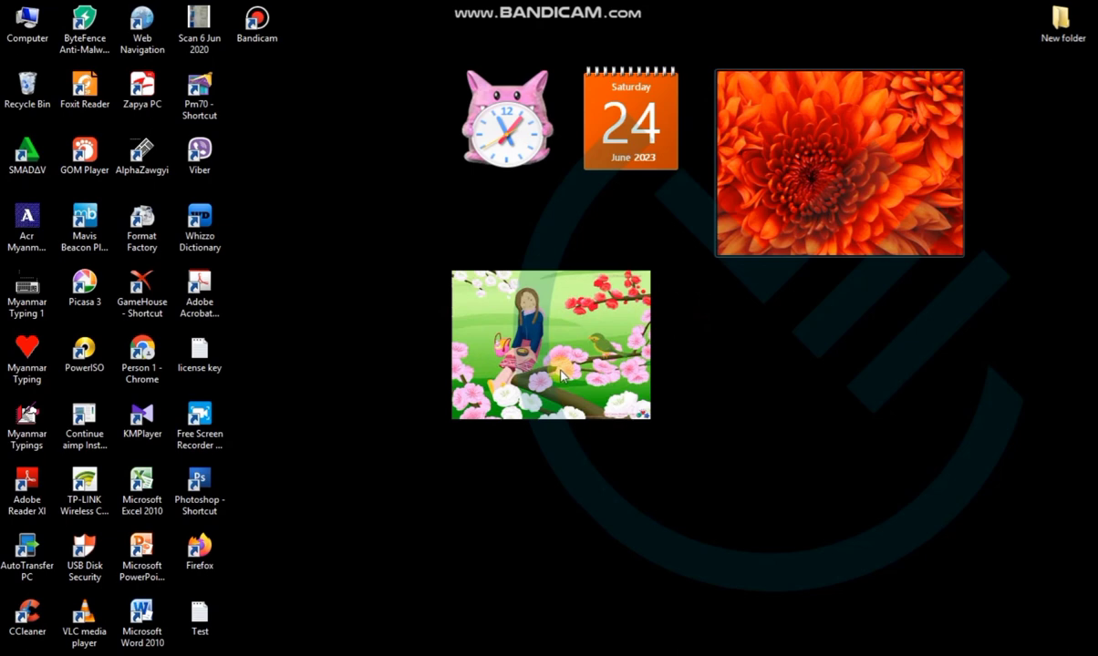
Set the slide show's picture folder to D:\wallpaper in its options
mouse_move(886, 157)
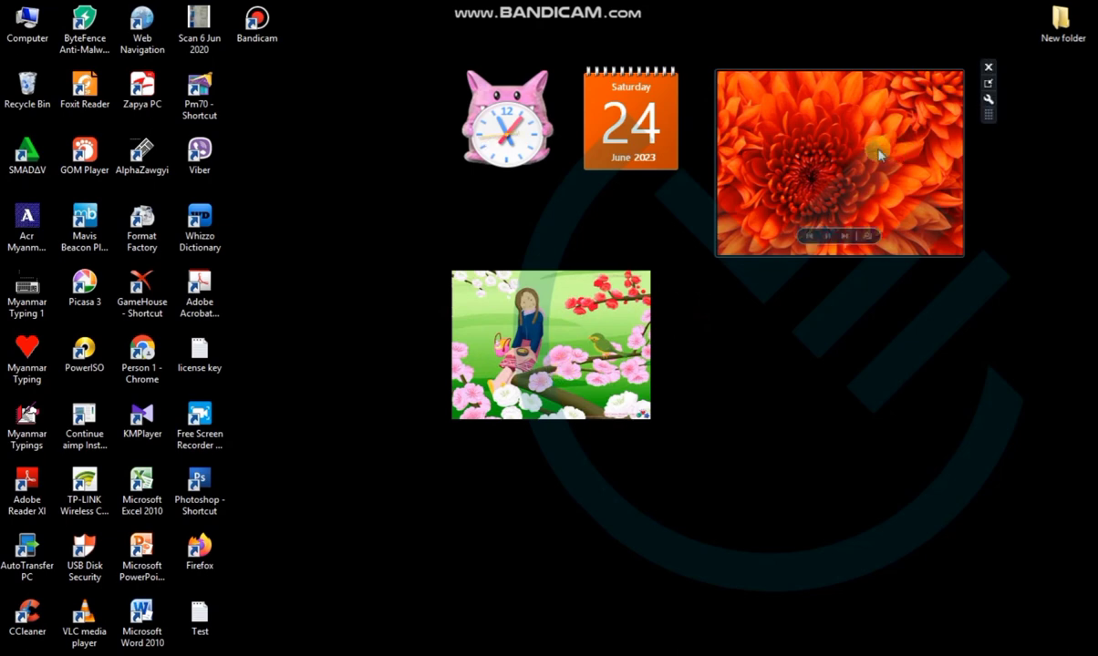
click(989, 102)
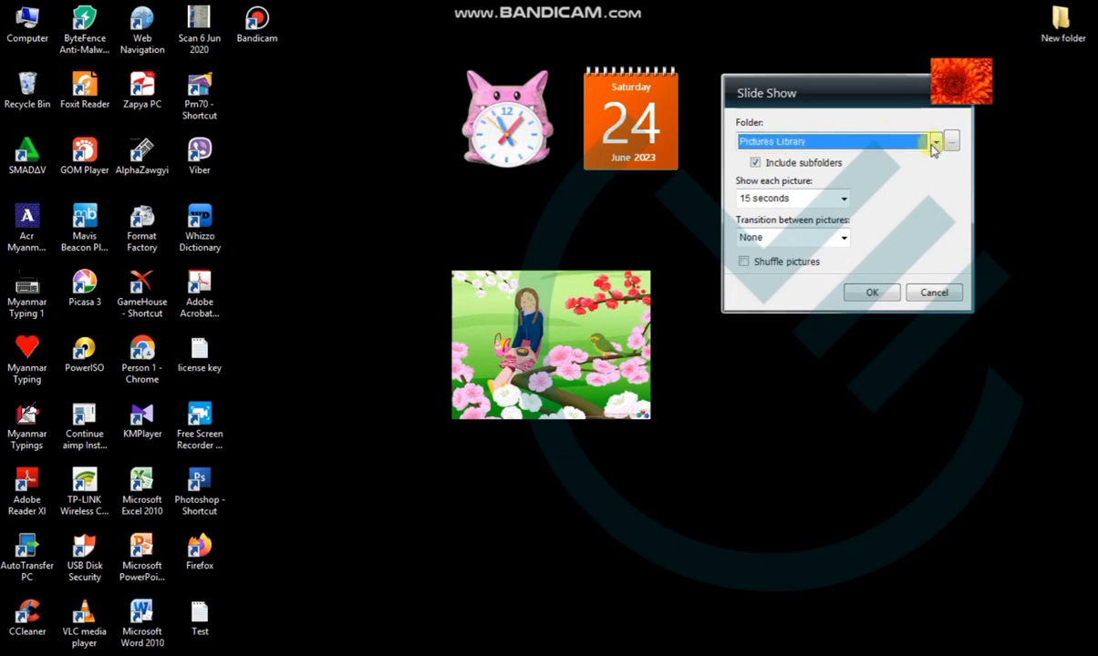
click(932, 146)
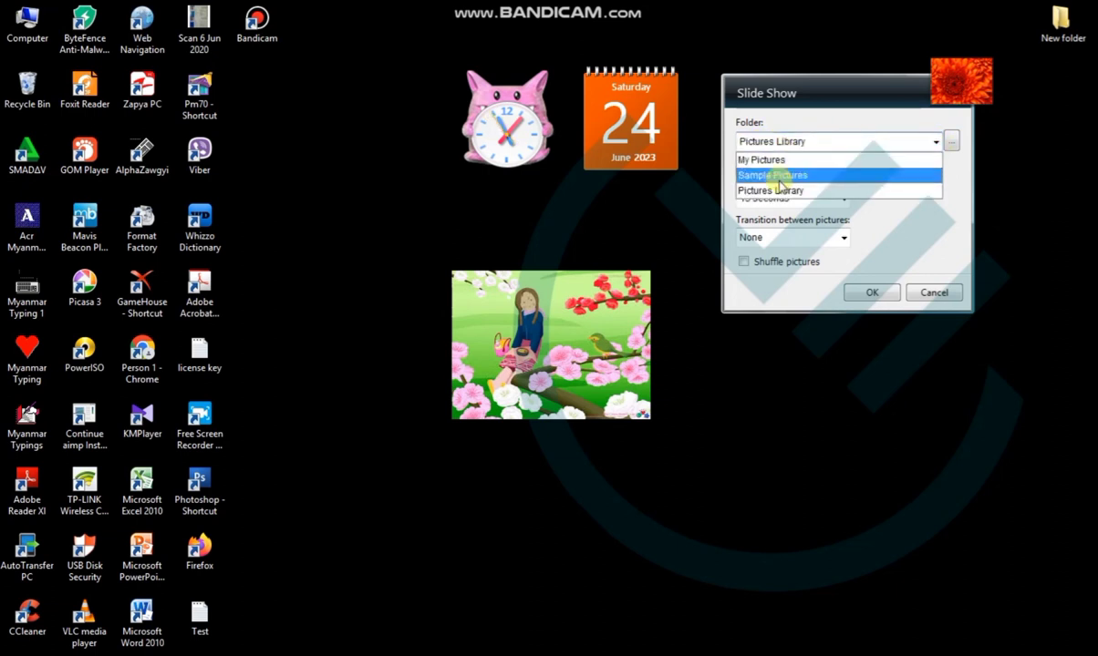
click(935, 143)
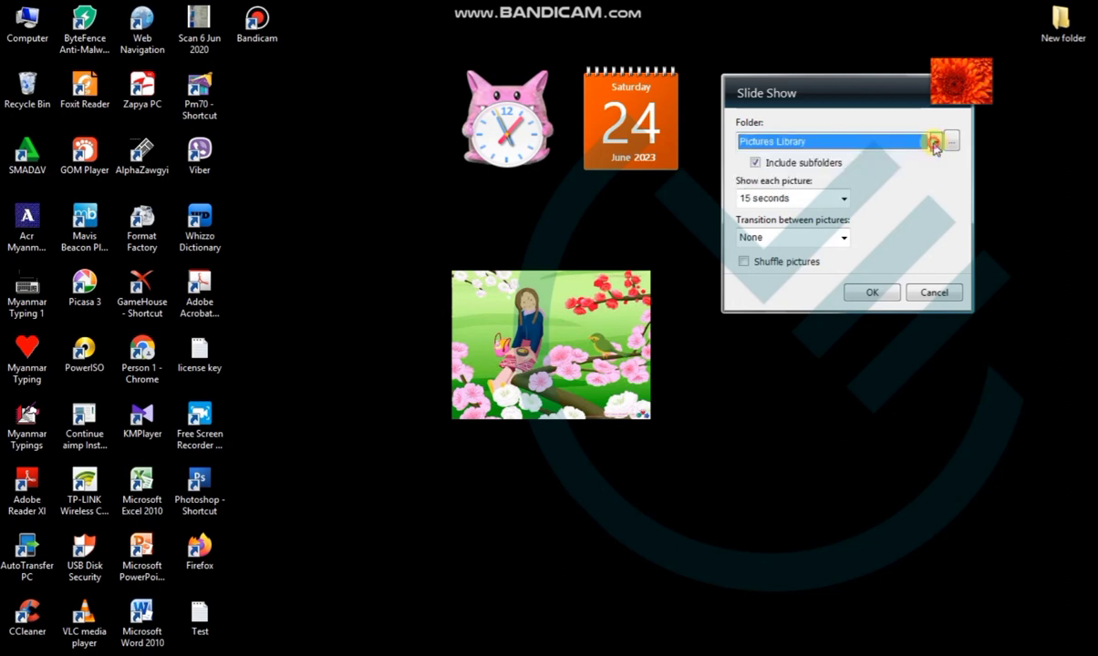
click(952, 144)
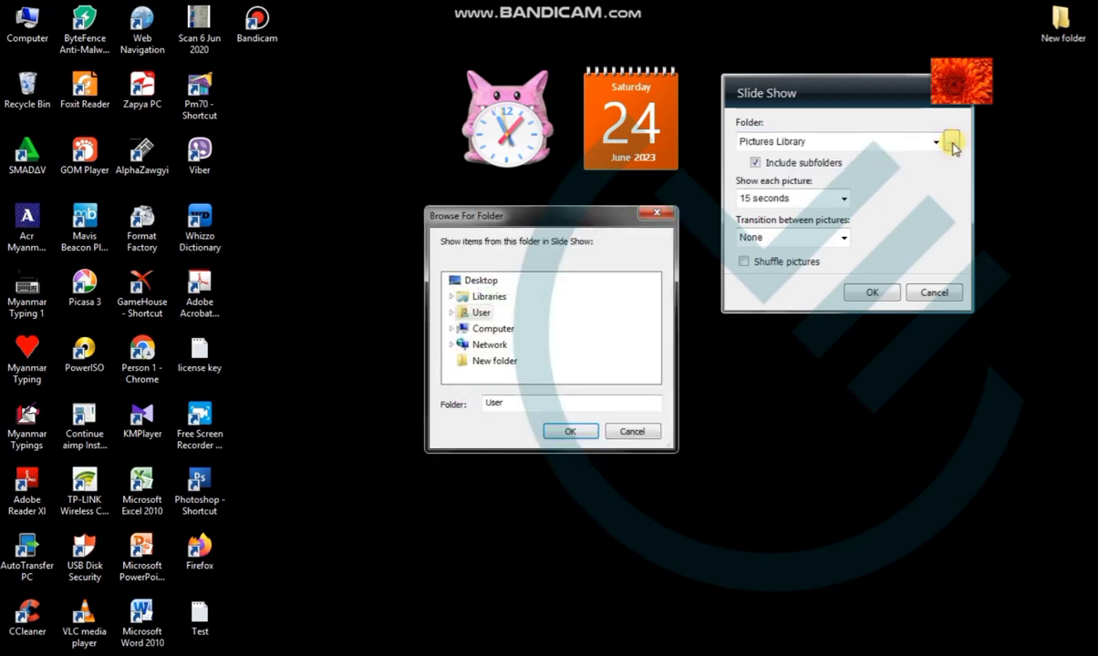
click(501, 328)
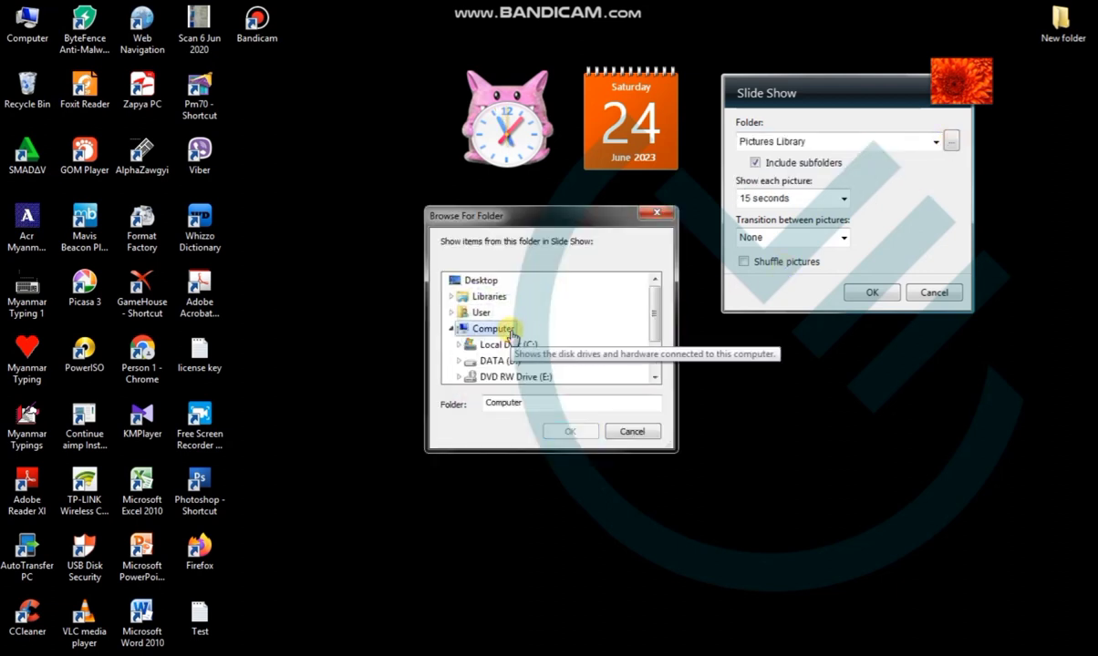
click(493, 361)
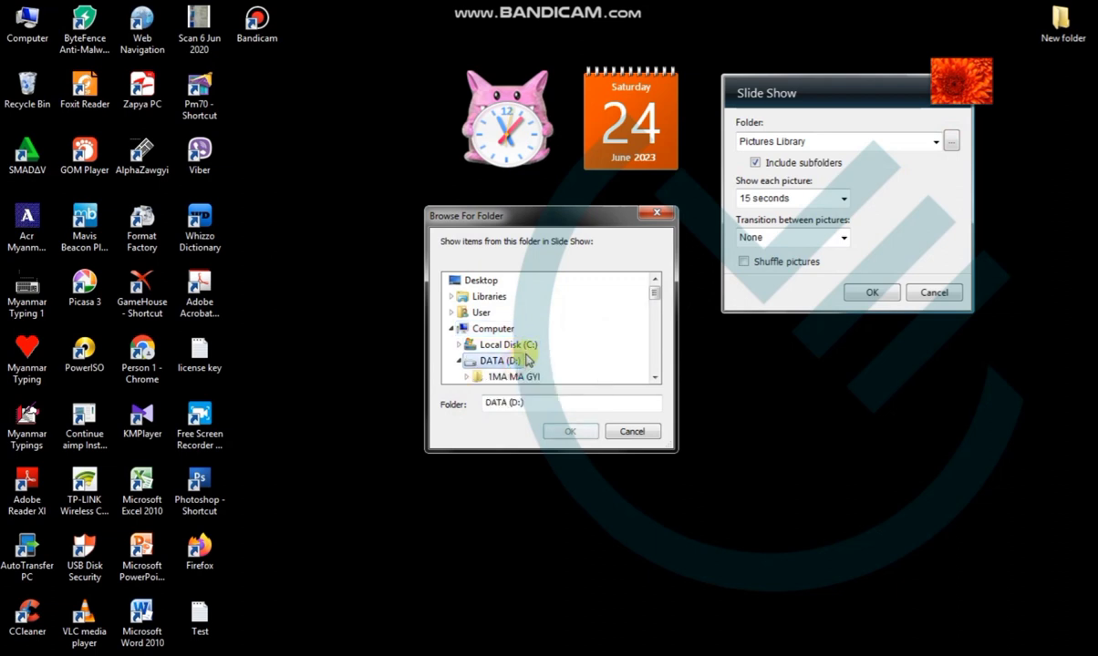
click(510, 313)
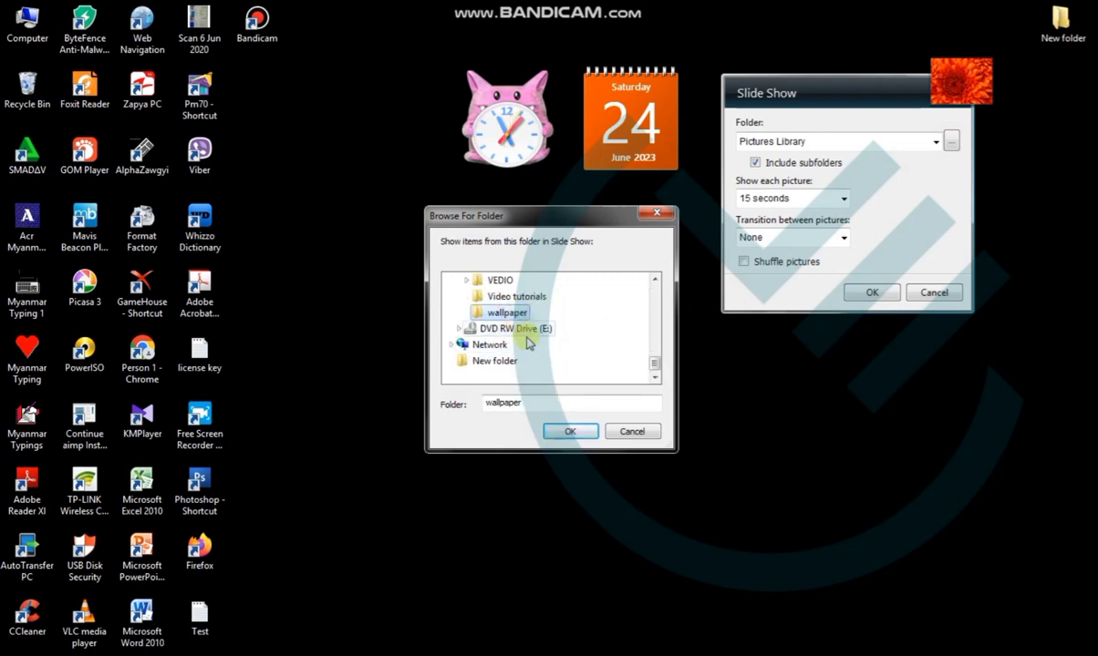
click(560, 435)
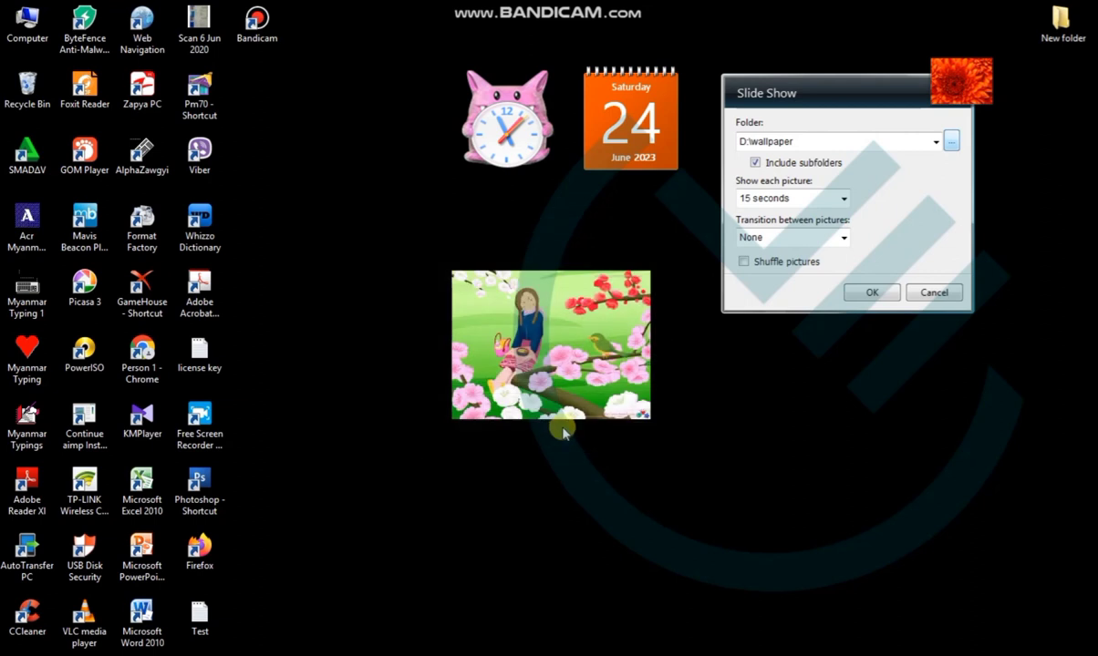
Show each slide show picture for 5 seconds with the Slide transition and apply the options
click(840, 200)
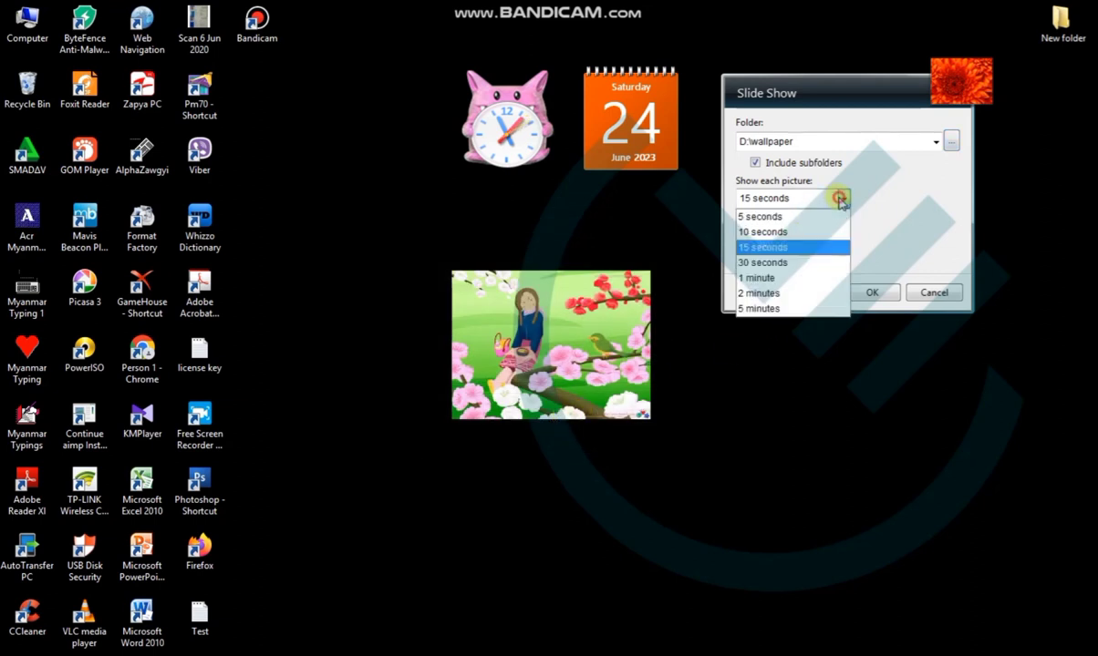
click(762, 216)
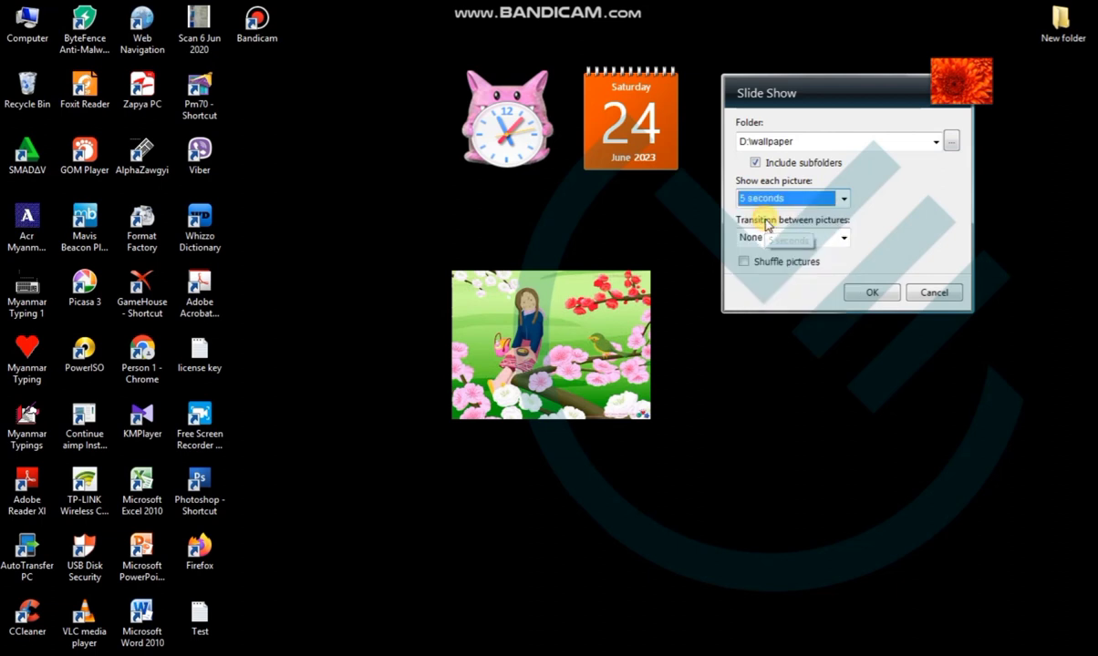
click(844, 238)
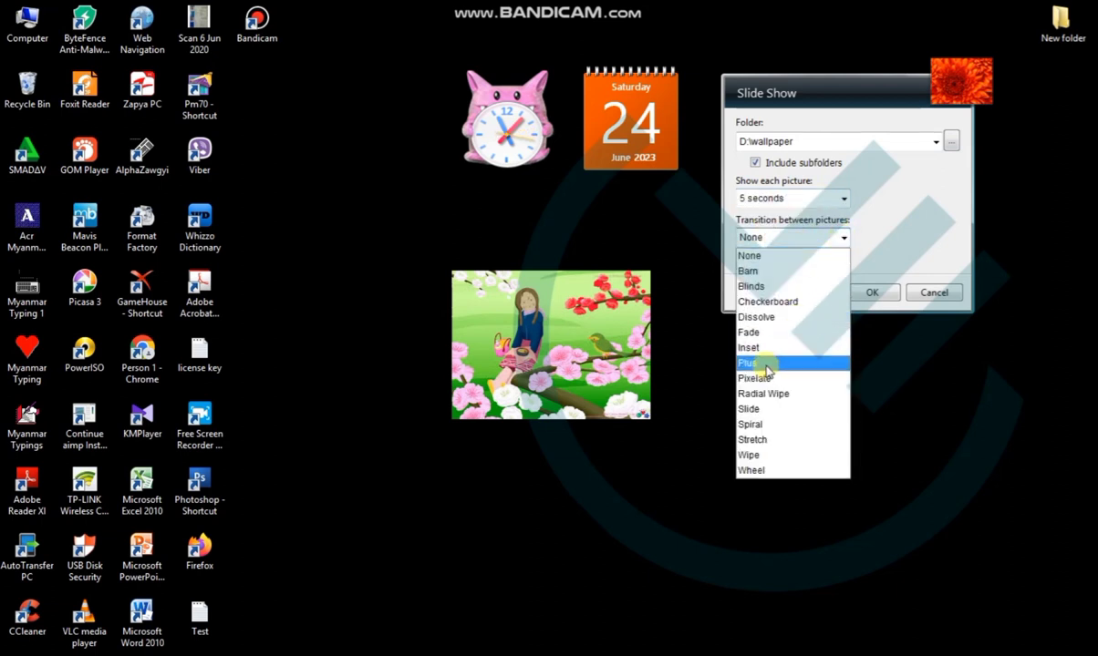
click(764, 412)
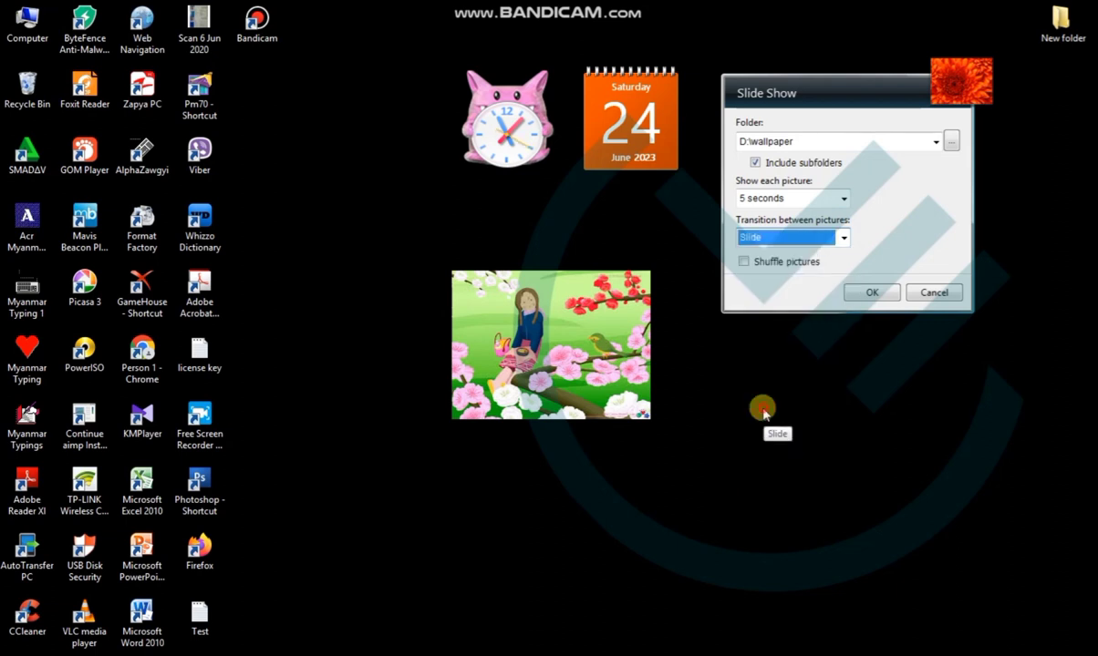
click(867, 292)
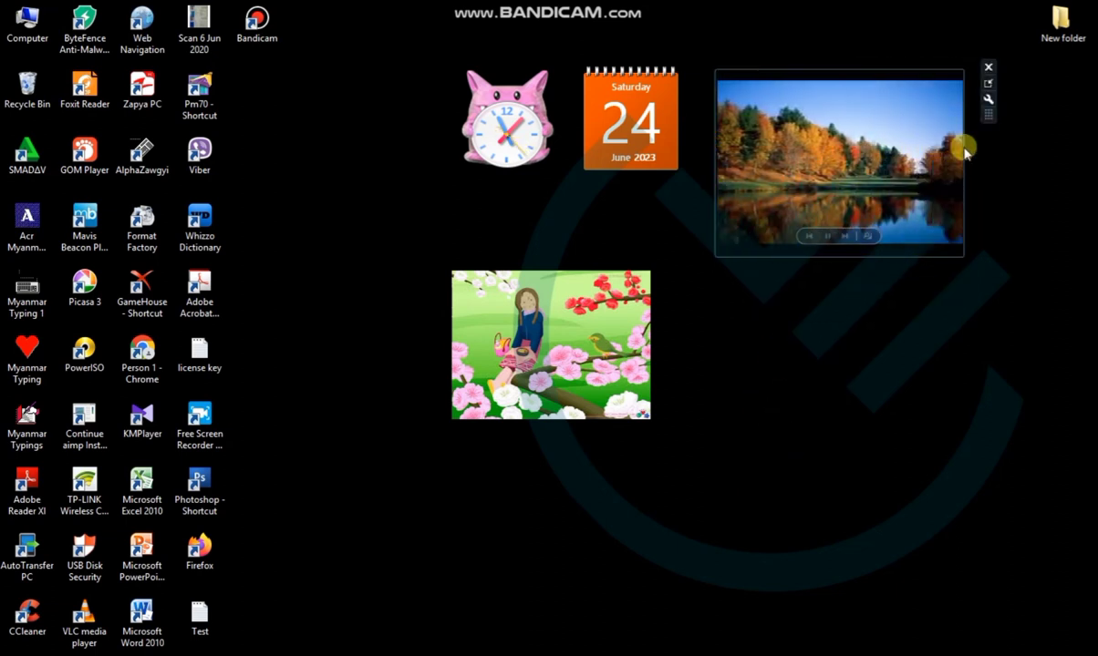
Skip the slide show forward two pictures, and try Barn as its transition between pictures
click(845, 237)
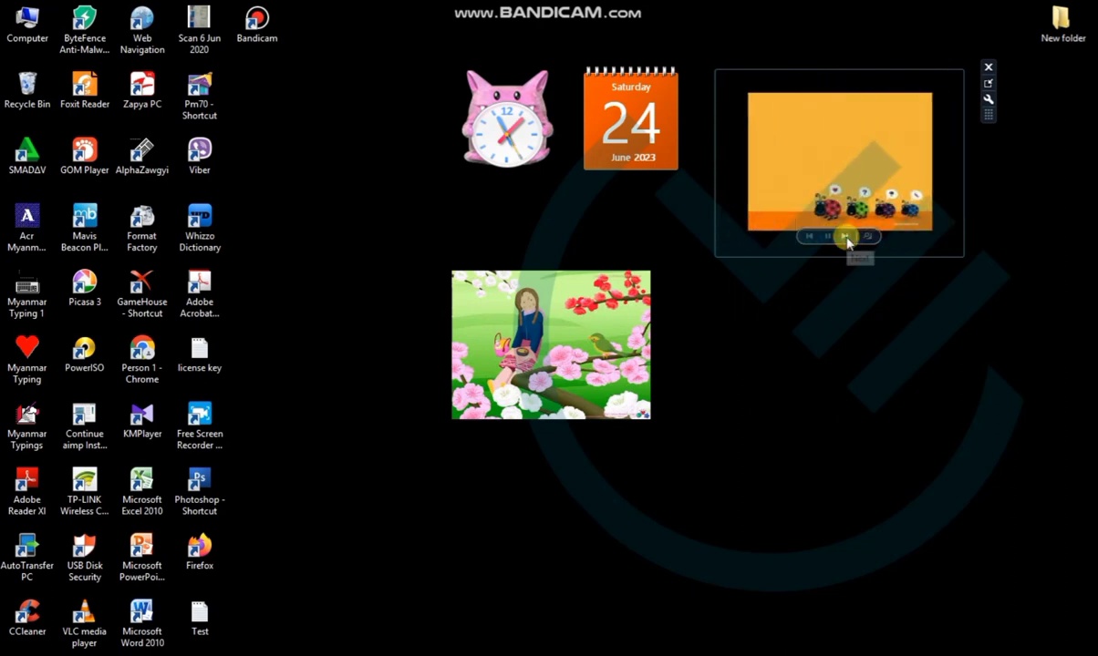
click(845, 237)
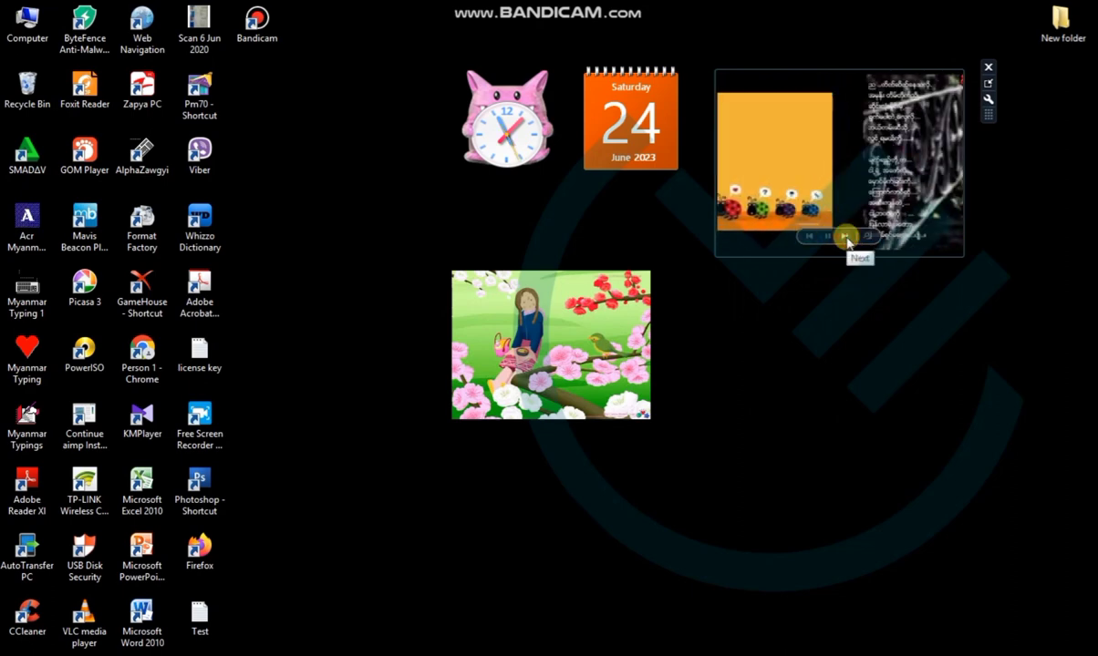
click(989, 100)
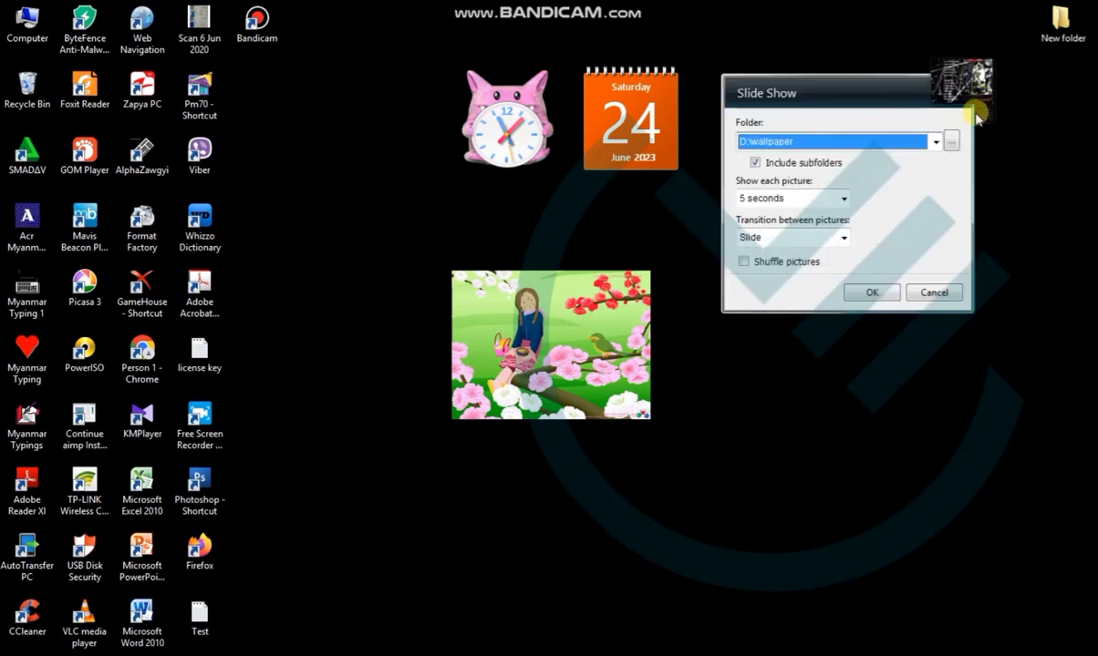
click(764, 239)
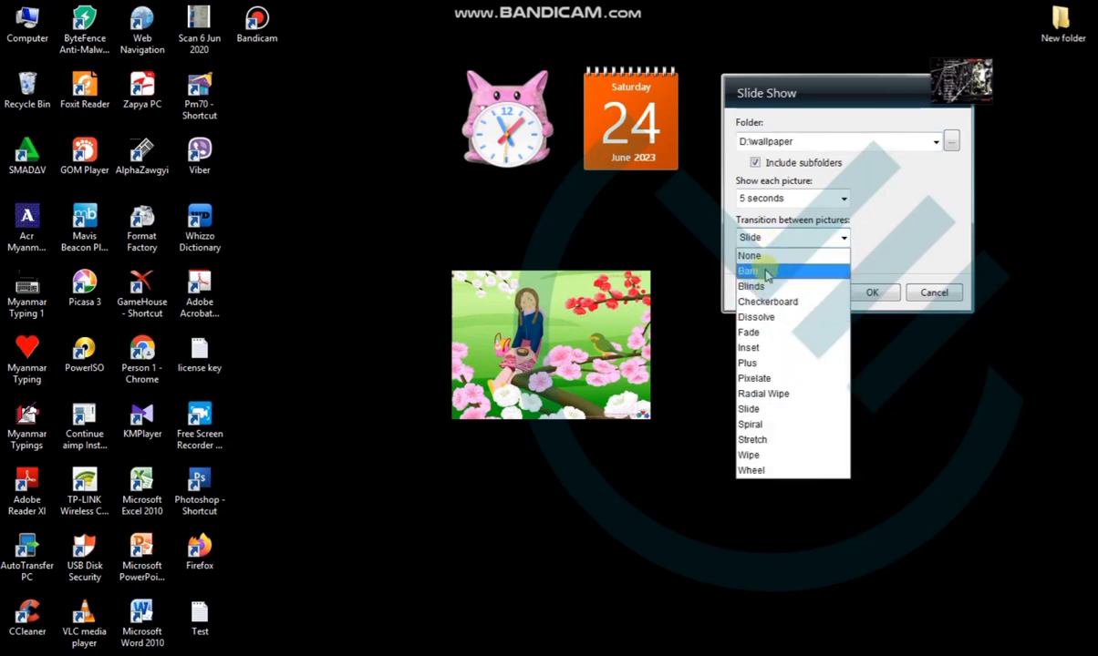
click(762, 271)
click(869, 294)
Try Blinds as the slide show gadget's transition between pictures and apply it
mouse_move(952, 176)
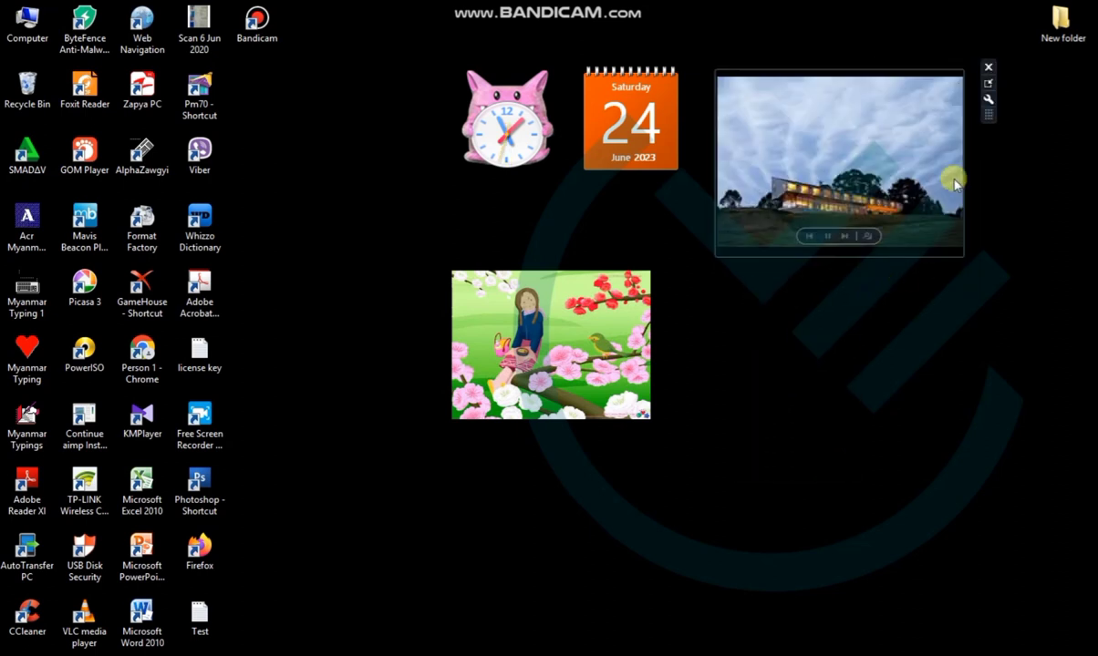
click(987, 101)
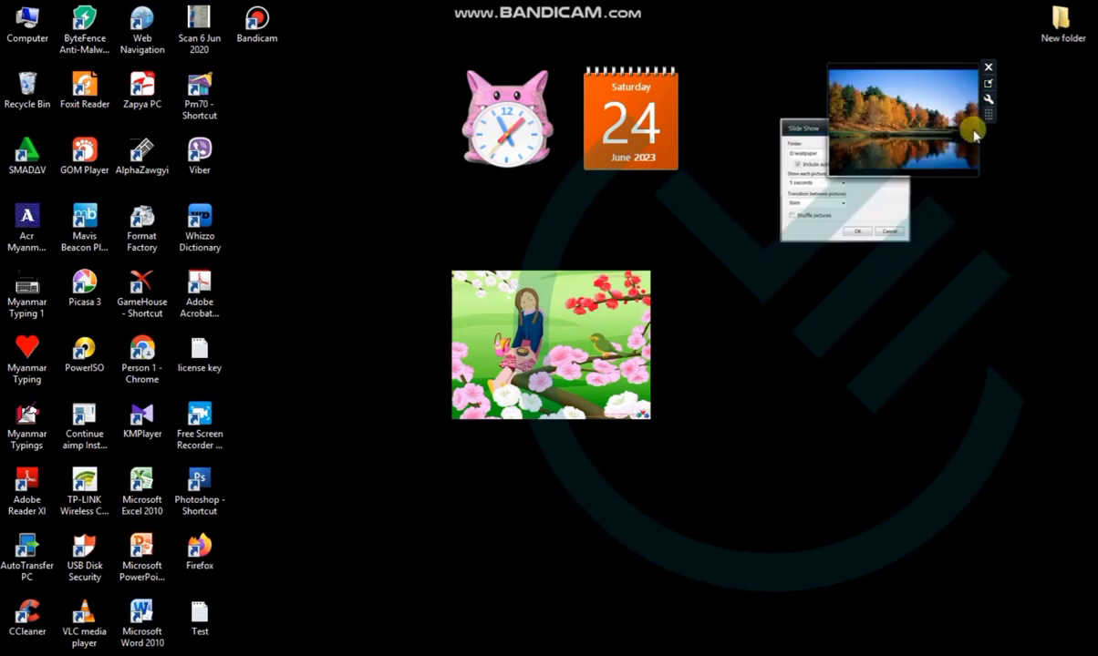
click(842, 239)
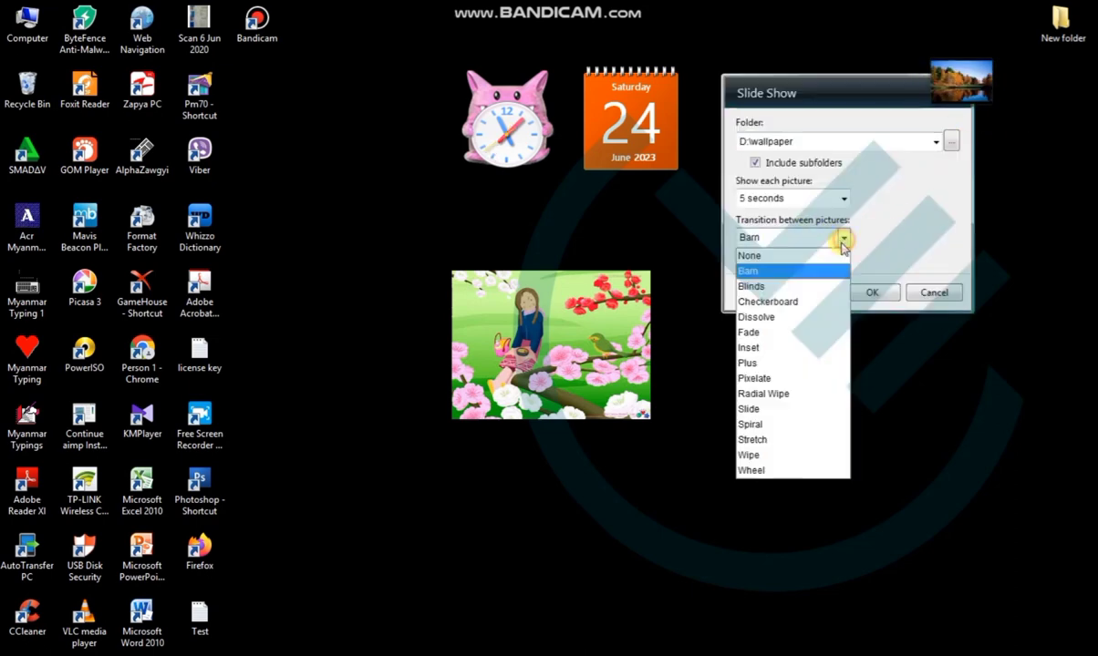
click(754, 284)
click(871, 292)
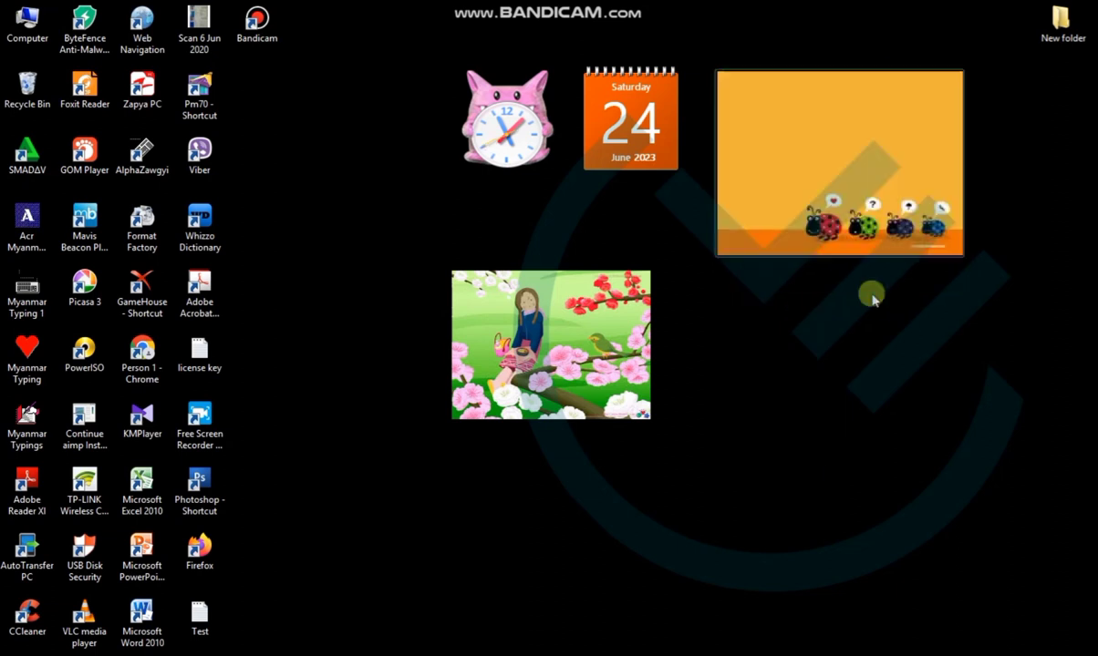
Set the slide show's transition between pictures to Wipe, and review the applied options once more
mouse_move(999, 132)
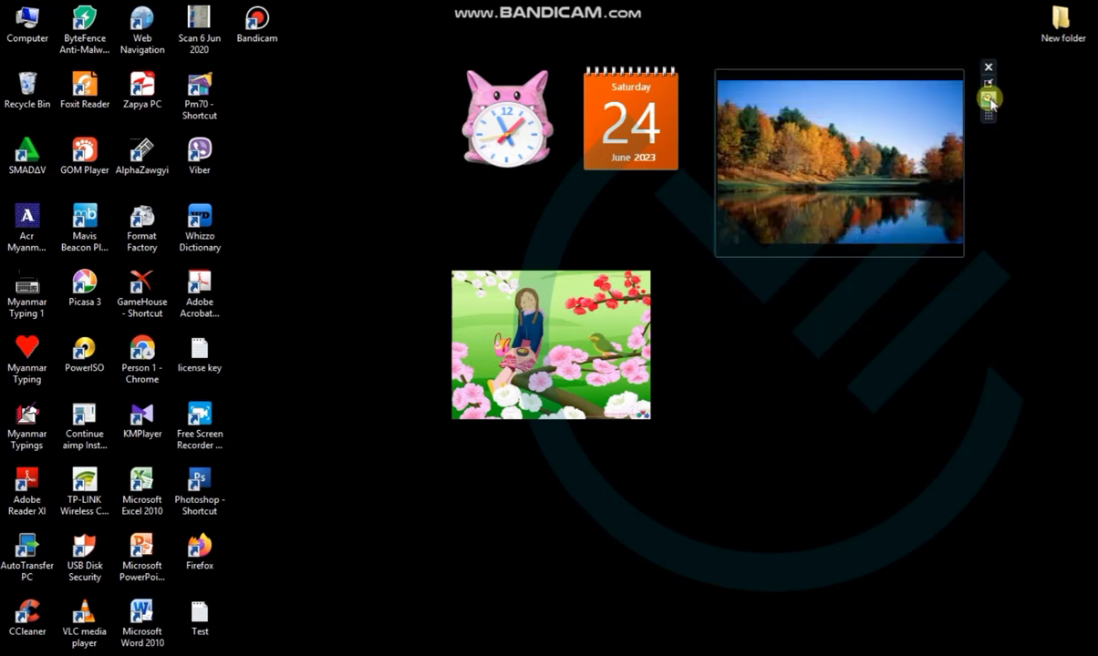
click(989, 98)
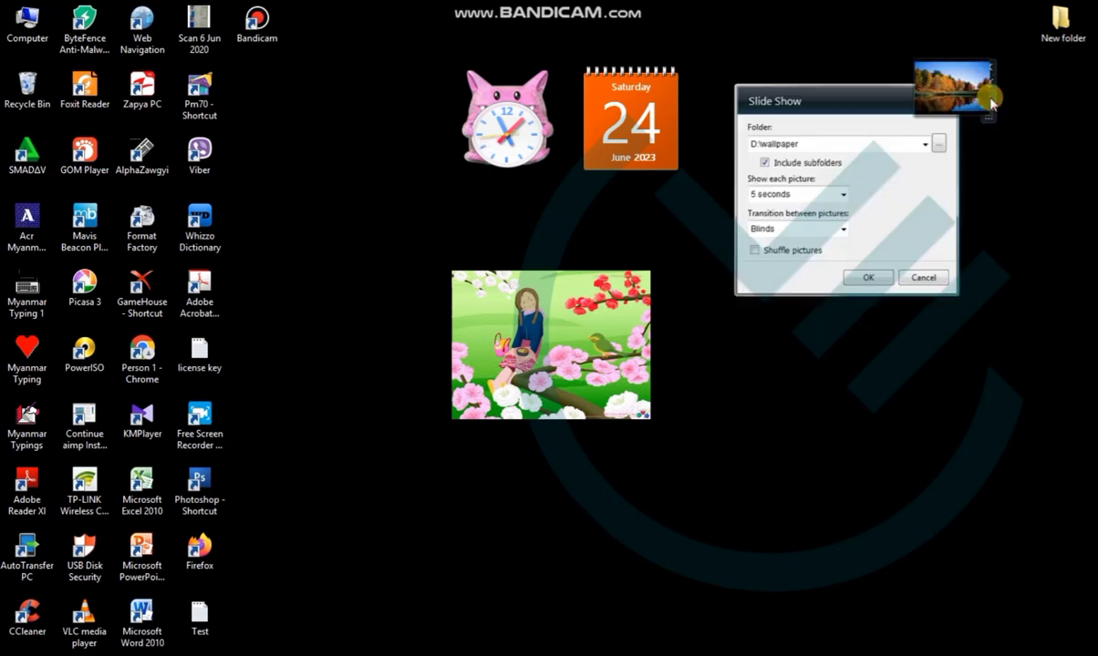
click(843, 237)
click(777, 460)
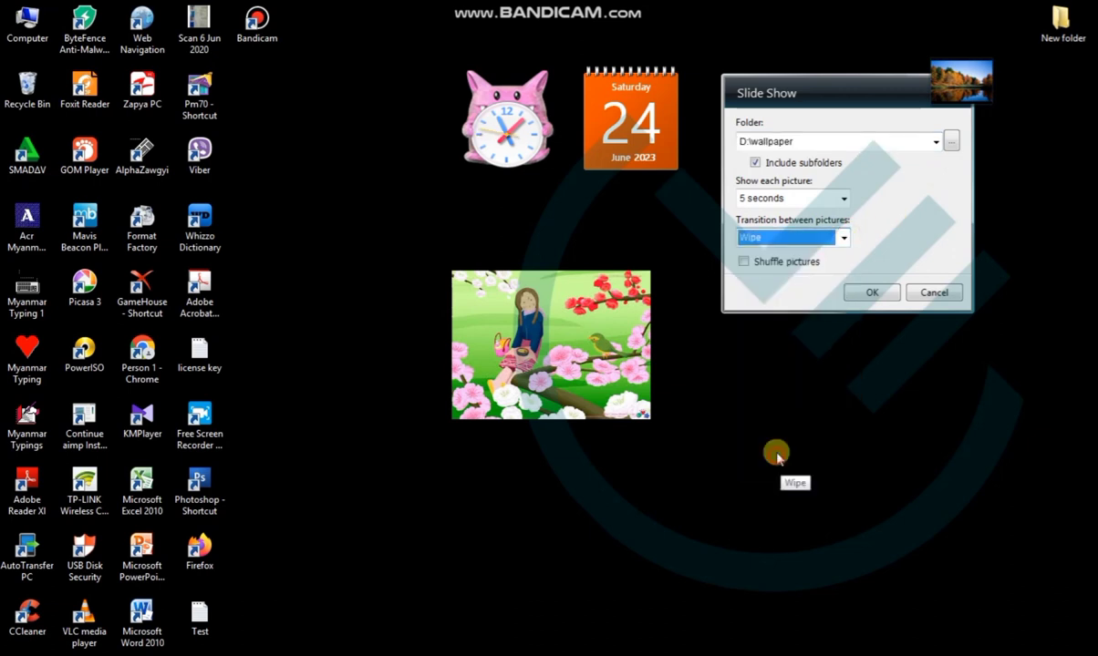
click(880, 290)
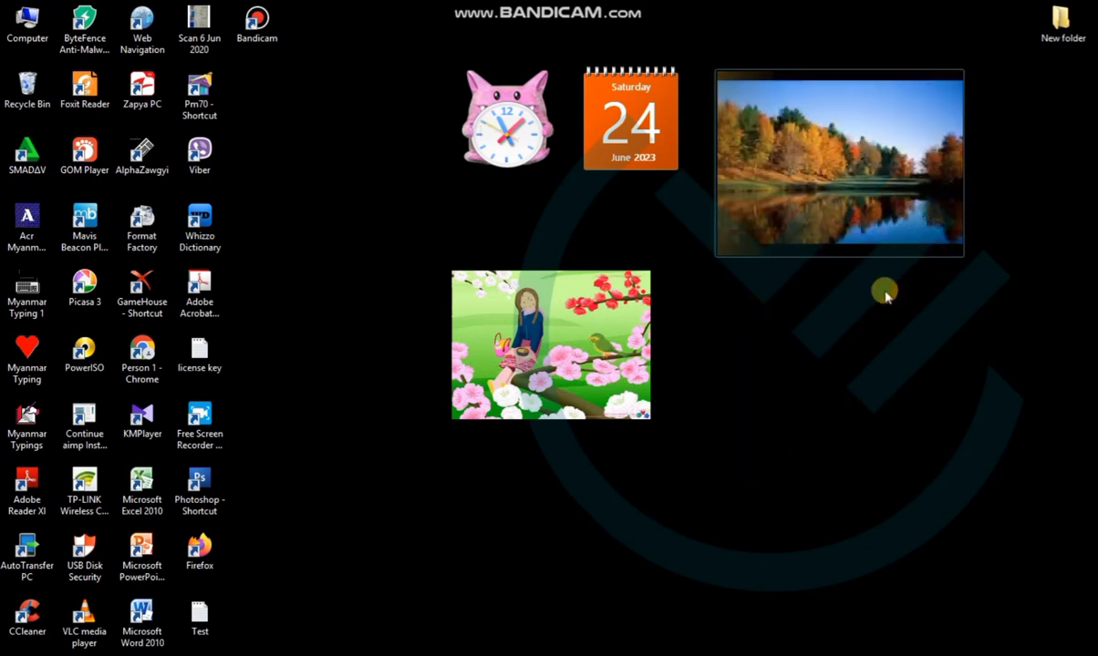
mouse_move(960, 164)
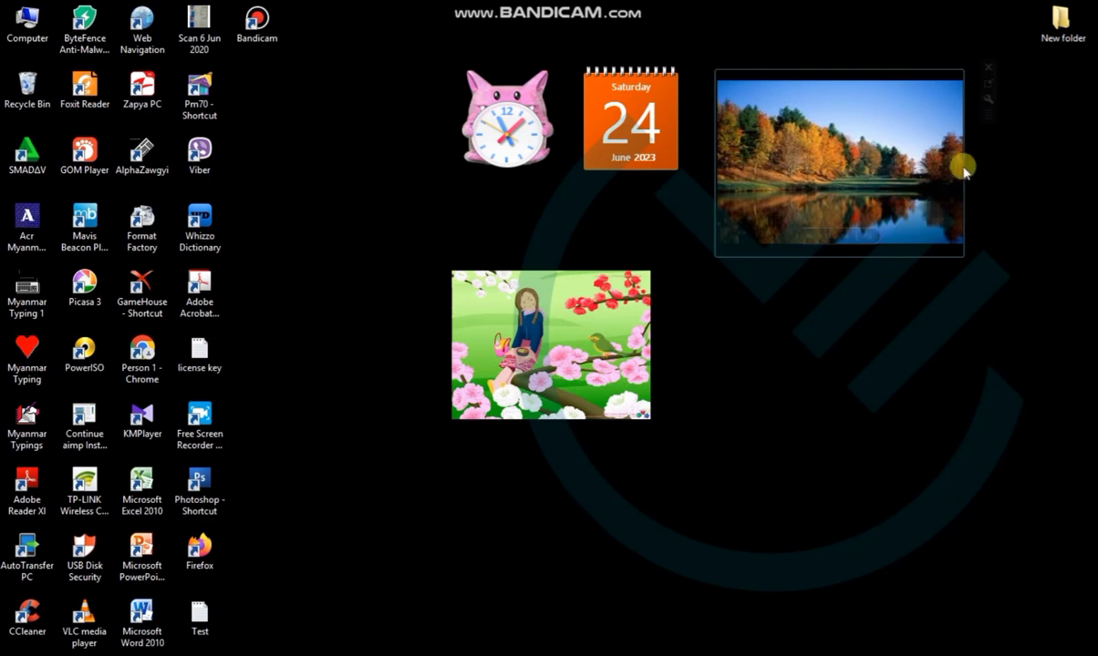
click(988, 102)
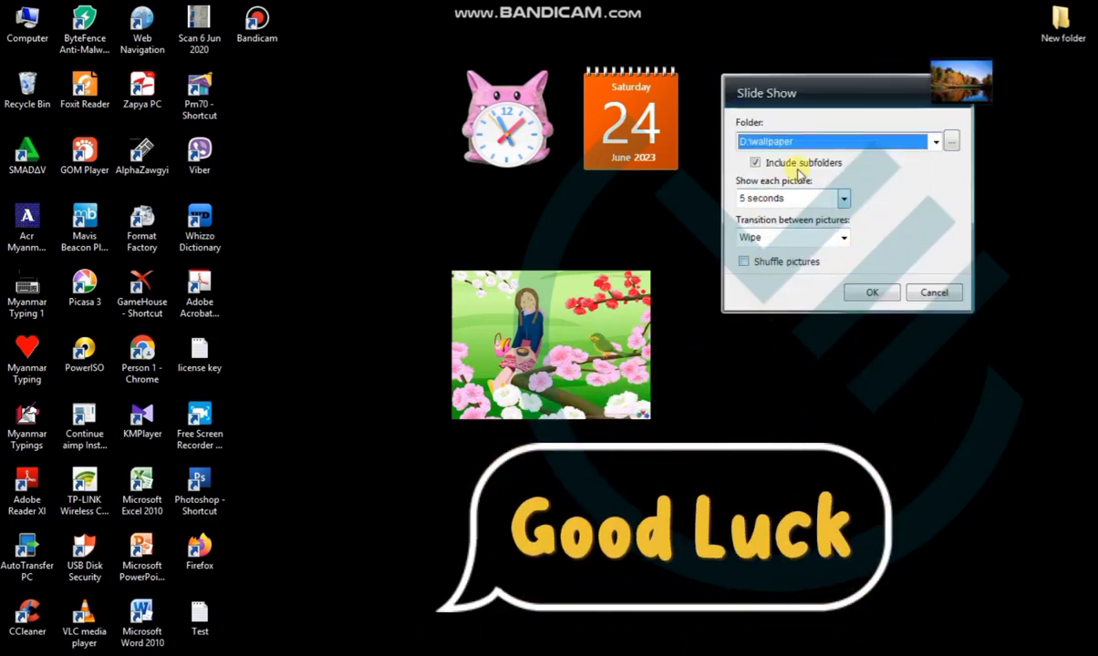
click(875, 291)
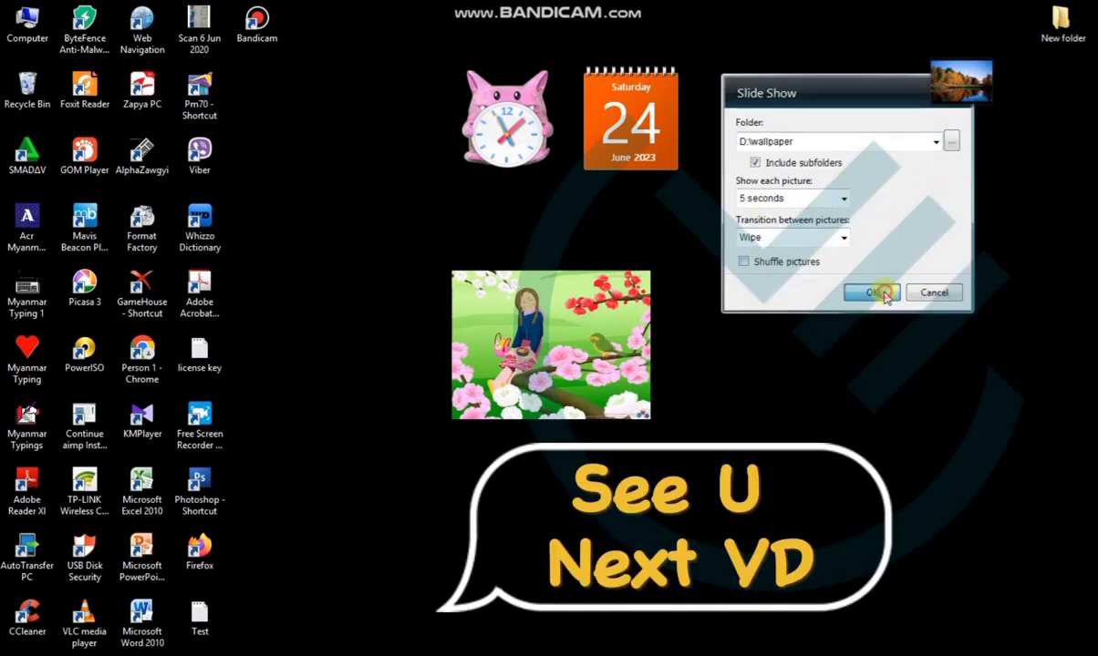